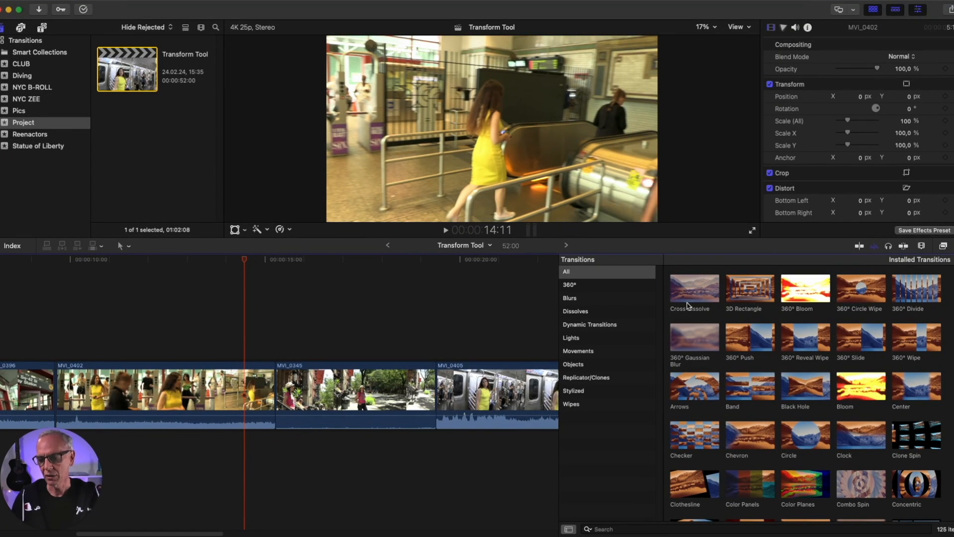
Step: Add a Cross Dissolve at the cut between MVI_0402 and MVI_0345 and roll its edit point slightly earlier
{"action": "left_click", "coordinate": [692, 297]}
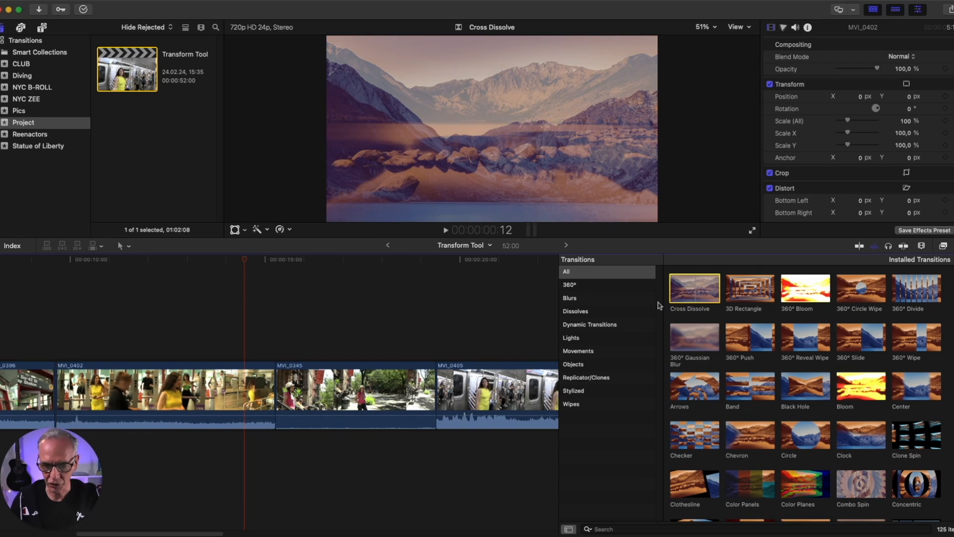
{"action": "left_click_drag", "start_coordinate": [693, 291], "coordinate": [262, 398]}
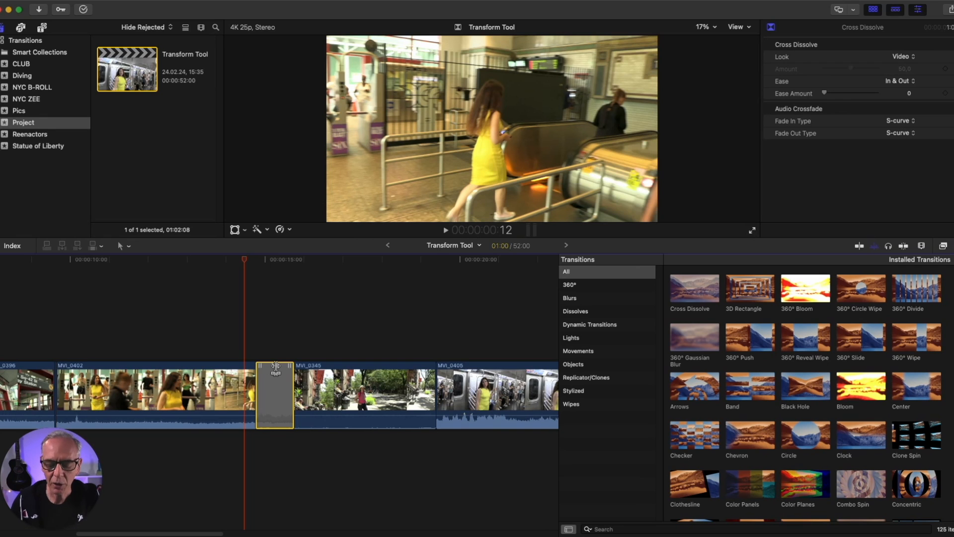
{"action": "left_click_drag", "start_coordinate": [276, 369], "coordinate": [252, 368]}
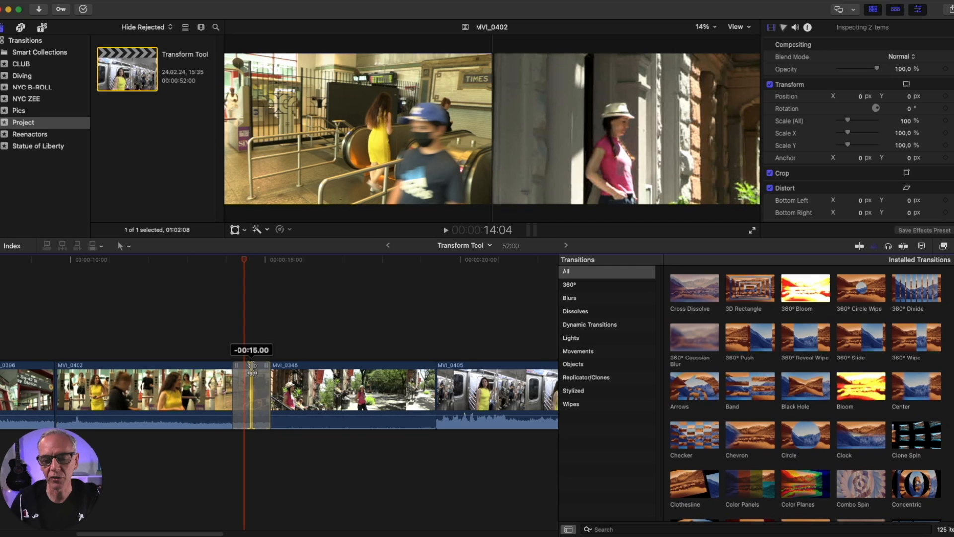
{"action": "mouse_move", "coordinate": [253, 368]}
{"action": "left_mouse_down"}
{"action": "mouse_move", "coordinate": [279, 368]}
{"action": "mouse_move", "coordinate": [257, 368]}
{"action": "mouse_move", "coordinate": [276, 368]}
{"action": "mouse_move", "coordinate": [266, 368]}
{"action": "left_mouse_up"}
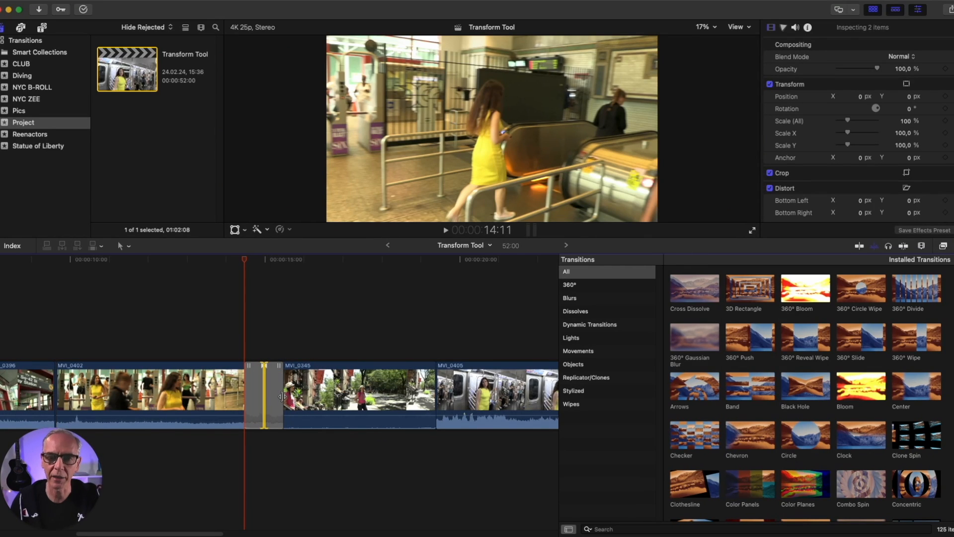
Step: Try longer and shorter durations on the Cross Dissolve, previewing the blend at 15:00 and leaving it longer
{"action": "left_click_drag", "start_coordinate": [281, 396], "coordinate": [299, 397]}
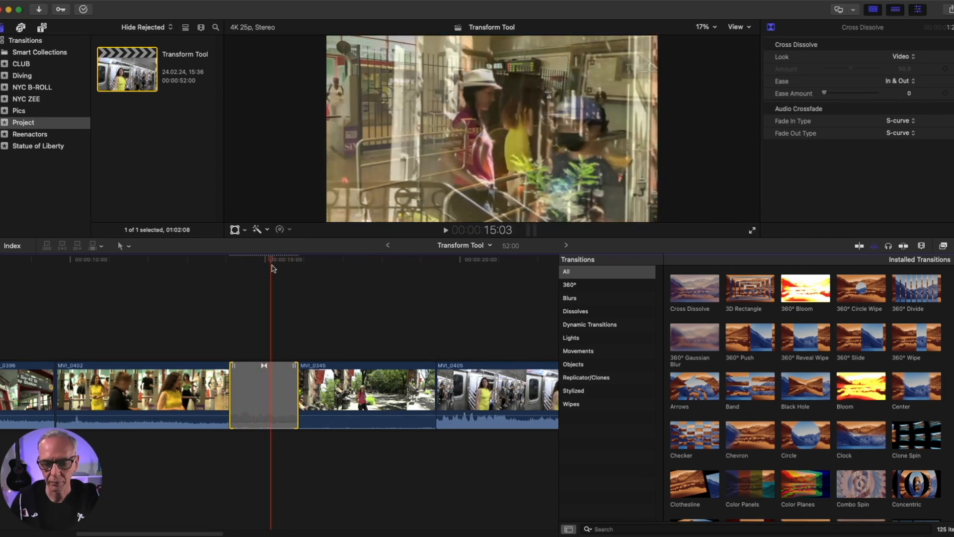
{"action": "left_click_drag", "start_coordinate": [262, 266], "coordinate": [265, 266]}
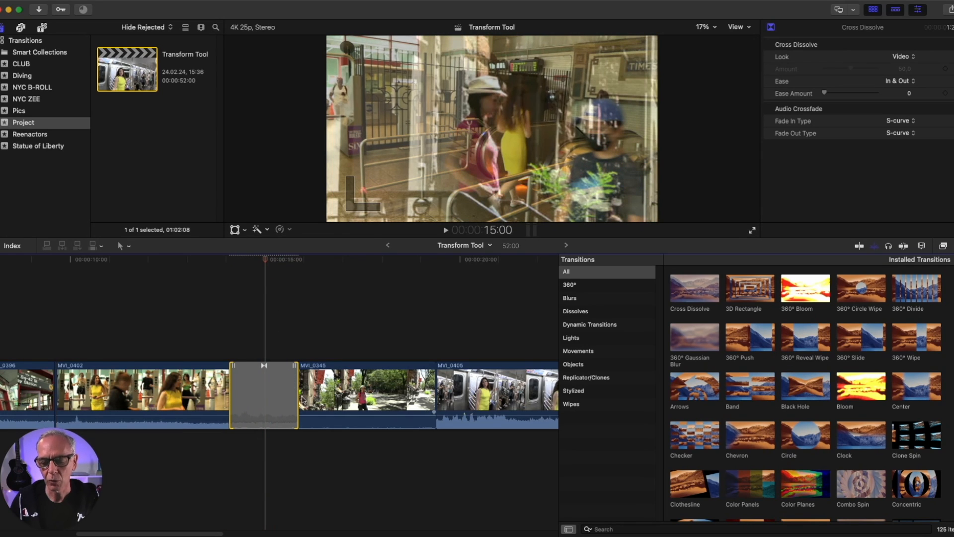
{"action": "left_click_drag", "start_coordinate": [297, 392], "coordinate": [274, 392]}
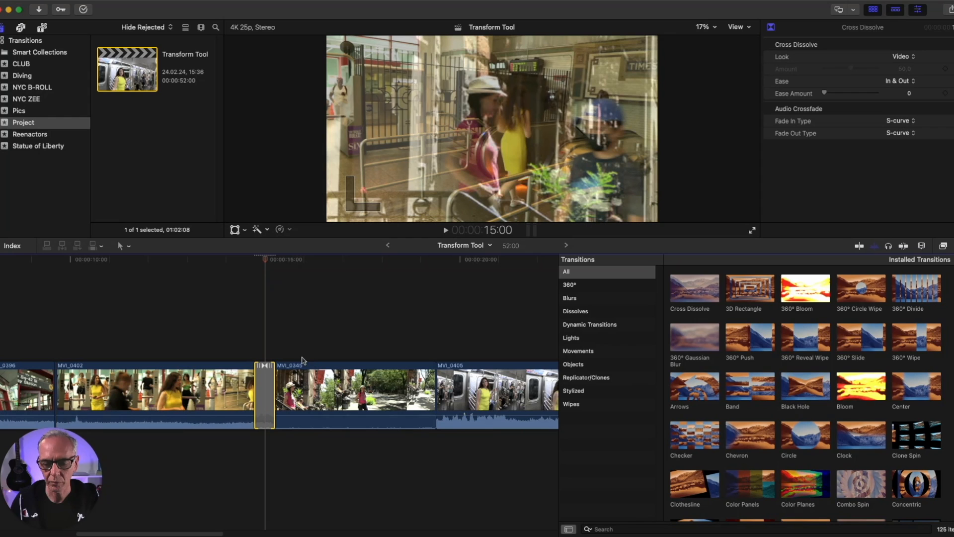
{"action": "left_click_drag", "start_coordinate": [274, 392], "coordinate": [297, 393]}
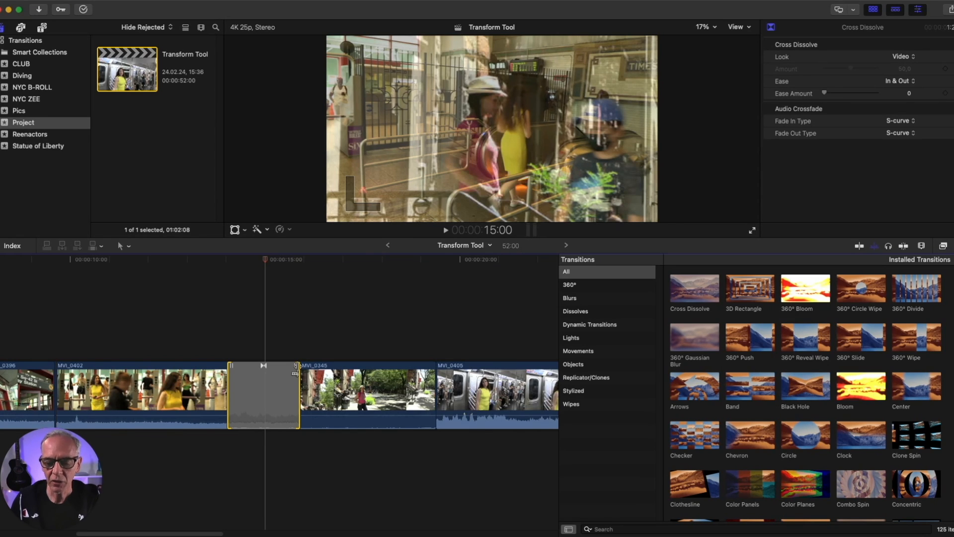
Step: Trim the end of MVI_0402 and the start of MVI_0345 beneath the Cross Dissolve, and delete the transition
{"action": "left_click_drag", "start_coordinate": [296, 370], "coordinate": [254, 371]}
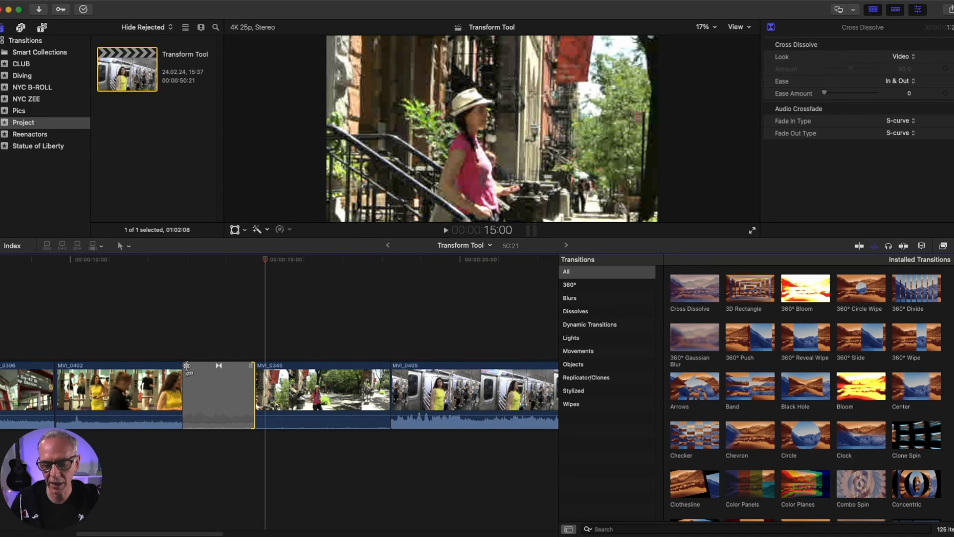
{"action": "left_click_drag", "start_coordinate": [187, 367], "coordinate": [243, 381]}
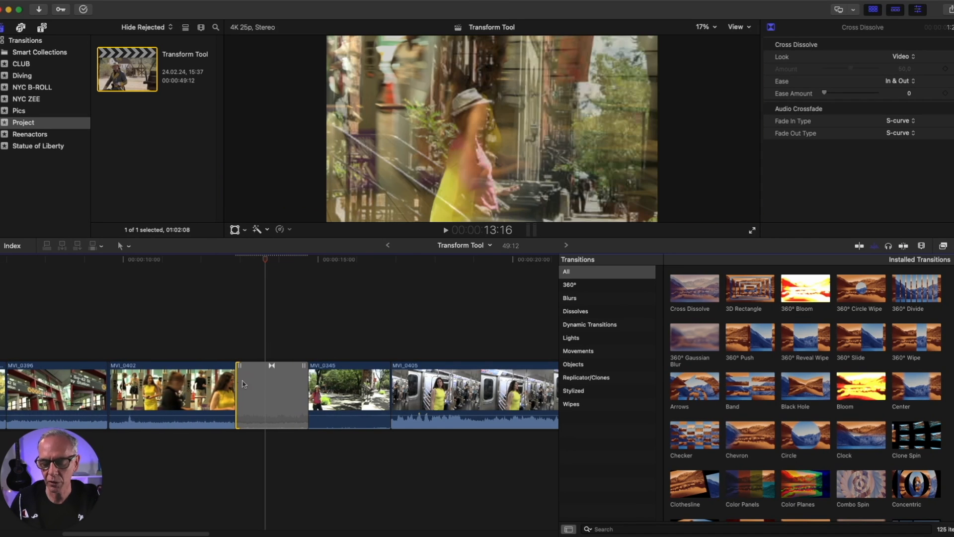
{"action": "left_click", "coordinate": [291, 403]}
{"action": "key", "text": "Delete"}
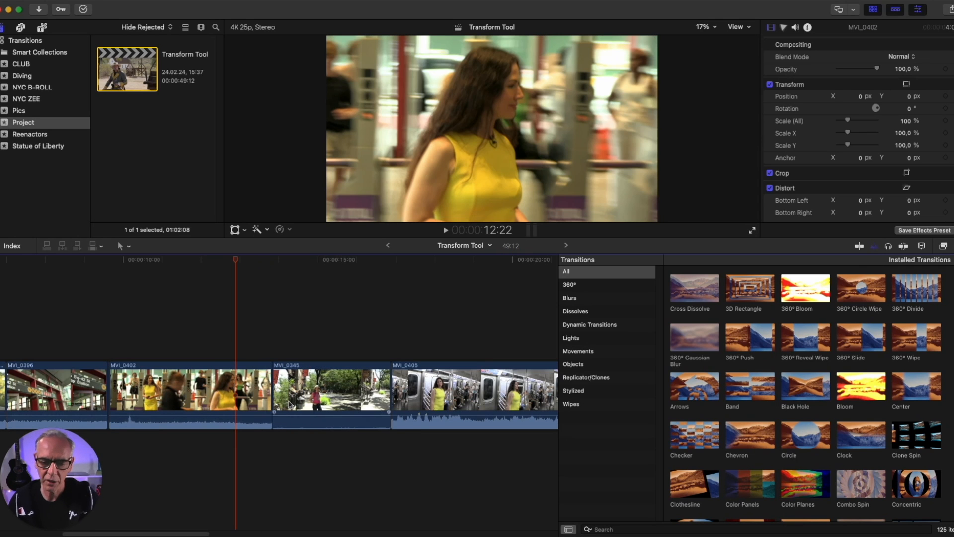
Step: Extend MVI_0402 and MVI_0345 to their media limits at the shared cut, trimming MVI_0345's start back about one second
{"action": "left_click_drag", "start_coordinate": [272, 398], "coordinate": [133, 389]}
{"action": "scroll", "coordinate": [268, 400], "scroll_direction": "right", "scroll_amount": 5}
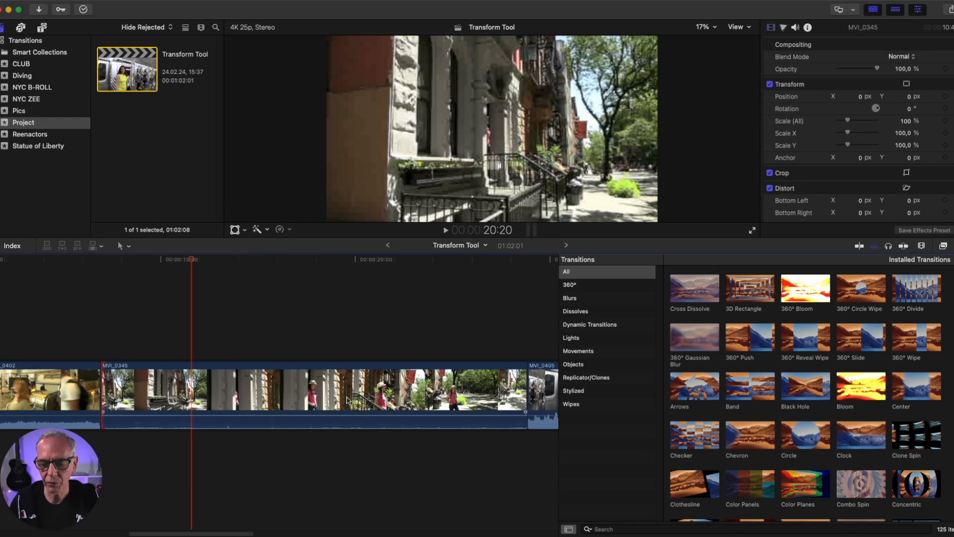
{"action": "scroll", "coordinate": [349, 399], "scroll_direction": "left", "scroll_amount": 9}
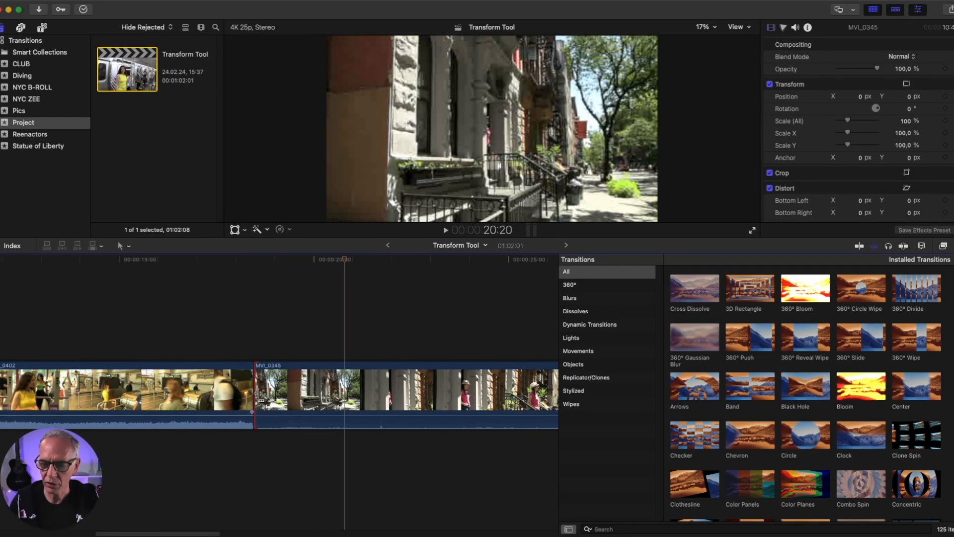
{"action": "left_click_drag", "start_coordinate": [259, 395], "coordinate": [298, 398]}
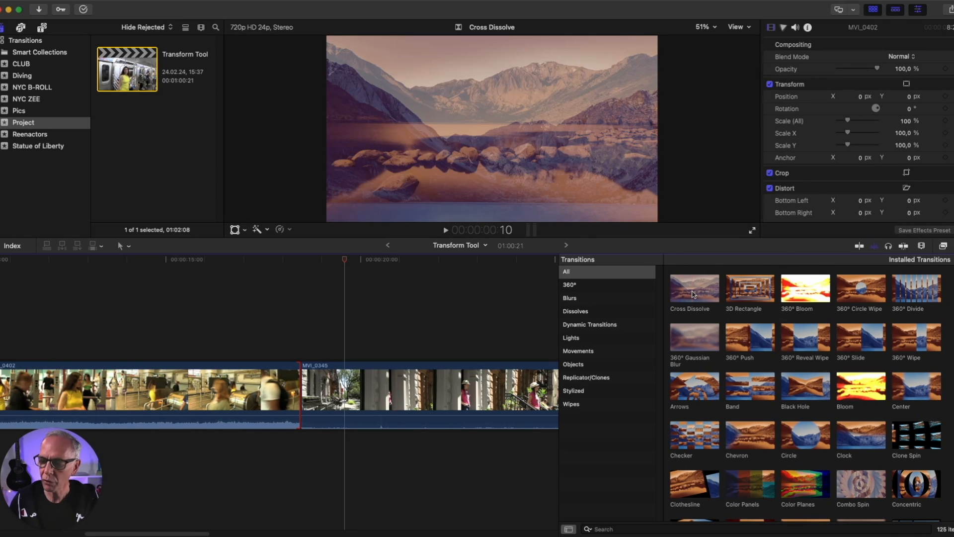
Step: Create a Cross Dissolve between MVI_0402 and MVI_0345 by overlapping their media, and preview its midpoint at 17:24
{"action": "left_click_drag", "start_coordinate": [694, 294], "coordinate": [305, 399]}
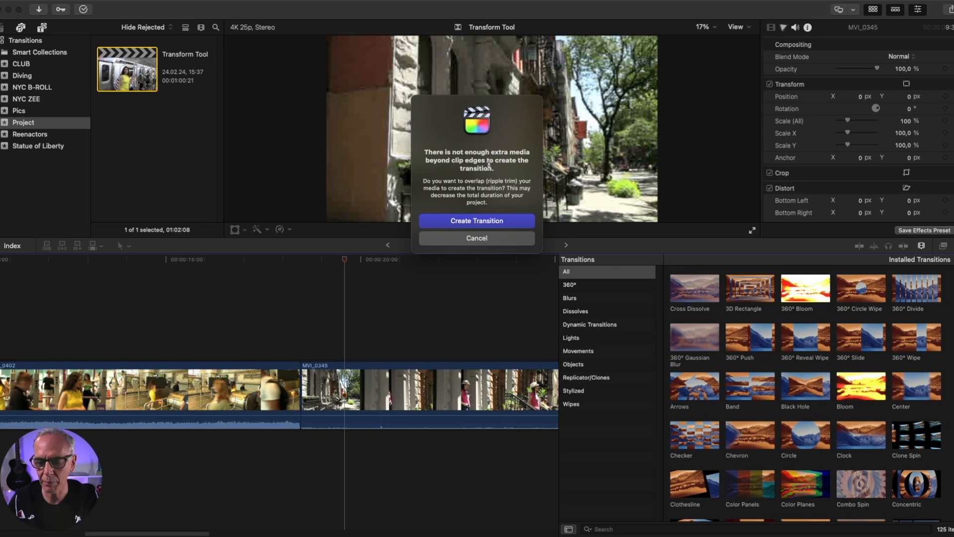
{"action": "left_click", "coordinate": [466, 221]}
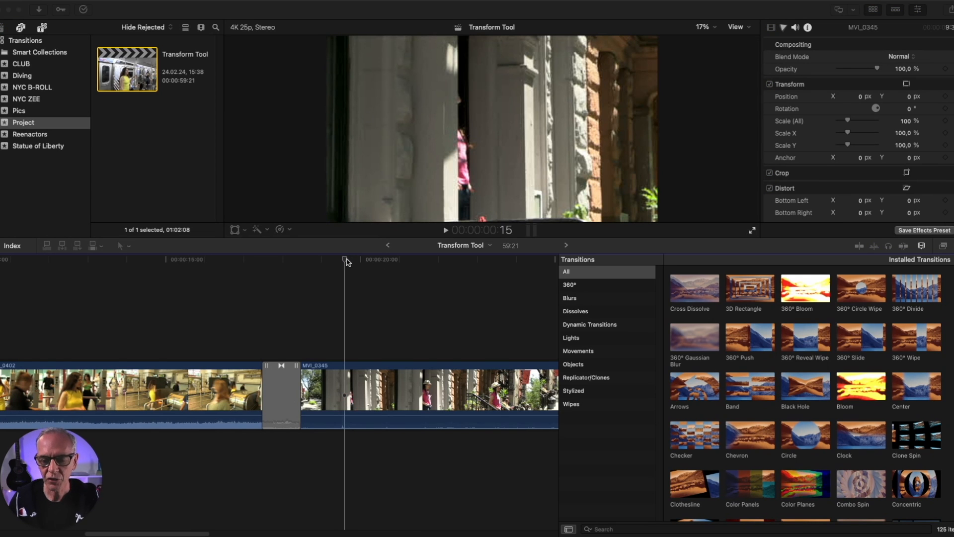
{"action": "left_click", "coordinate": [347, 262]}
{"action": "left_click", "coordinate": [308, 261]}
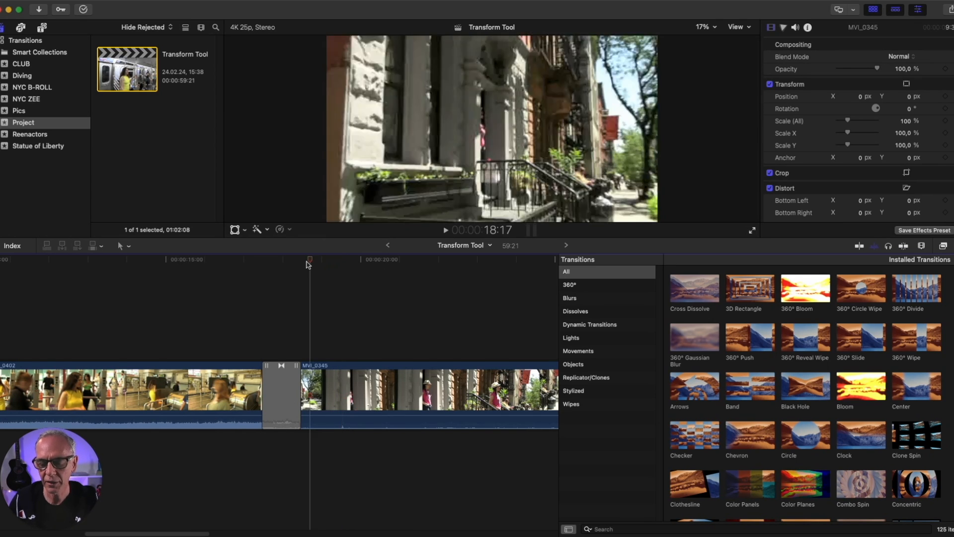
{"action": "left_click_drag", "start_coordinate": [308, 264], "coordinate": [282, 265]}
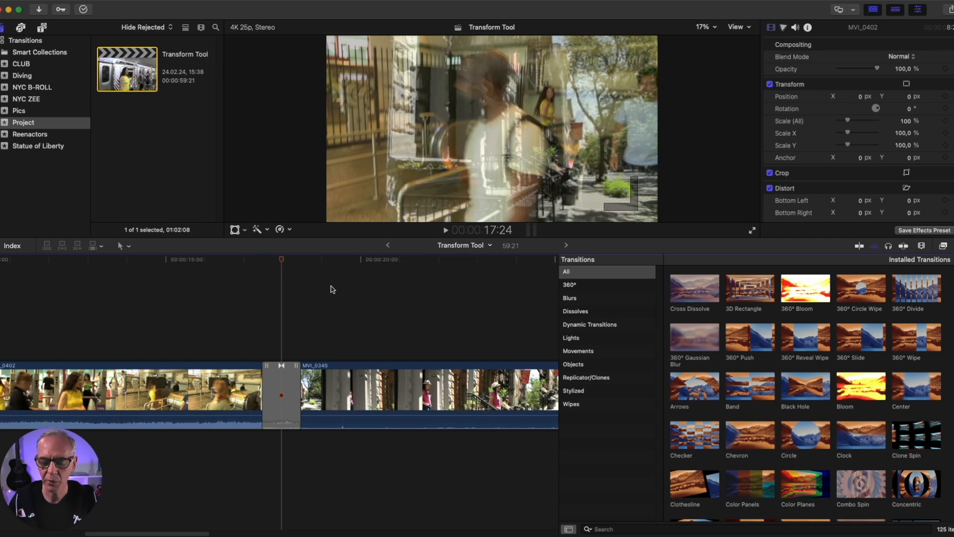
Step: Try the Highlights, Dull and Cold looks on the Cross Dissolve between MVI_0402 and MVI_0345
{"action": "left_click", "coordinate": [293, 396]}
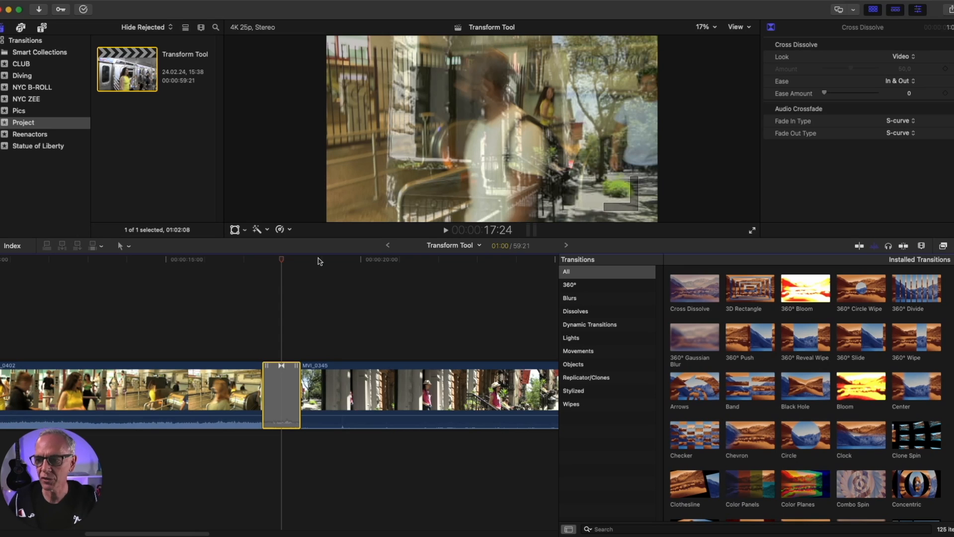
{"action": "left_click", "coordinate": [909, 60]}
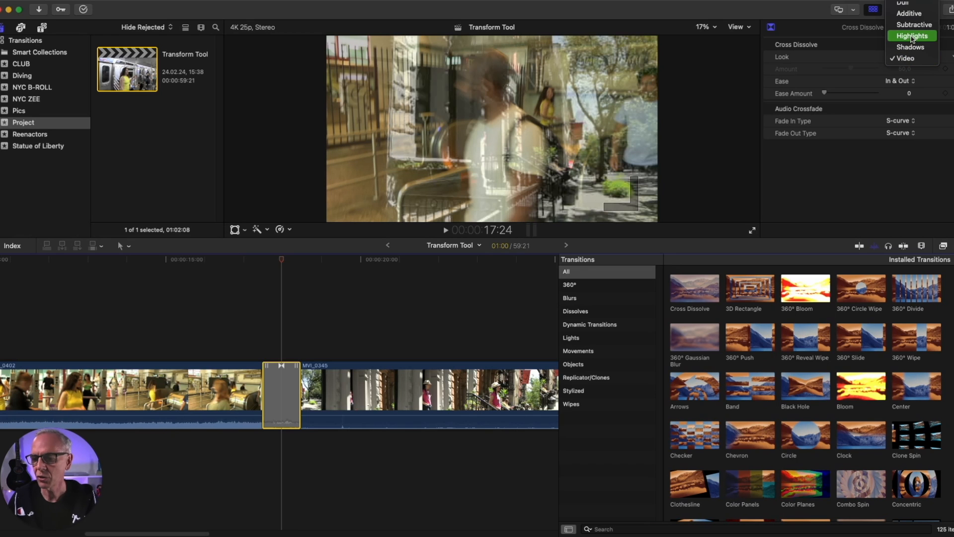
{"action": "left_click", "coordinate": [913, 37]}
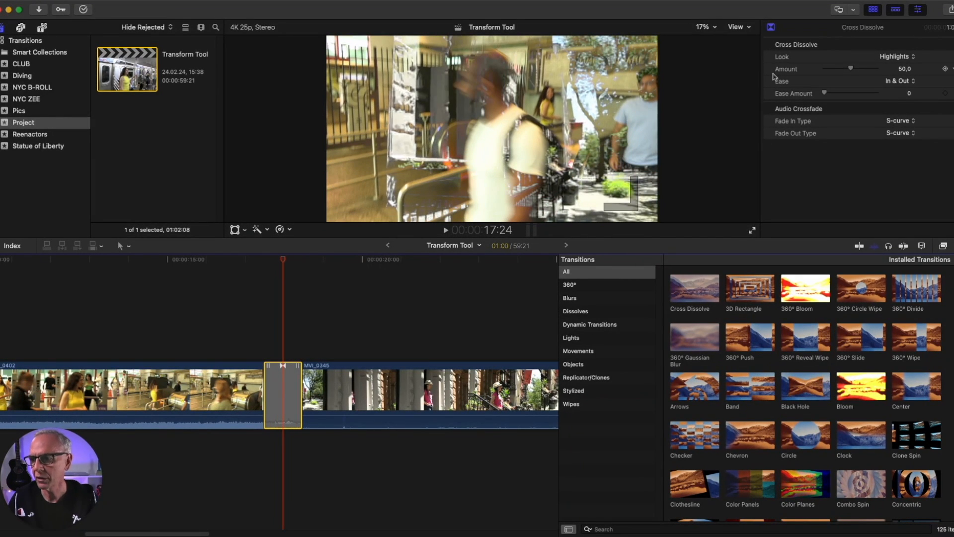
{"action": "left_click", "coordinate": [888, 57]}
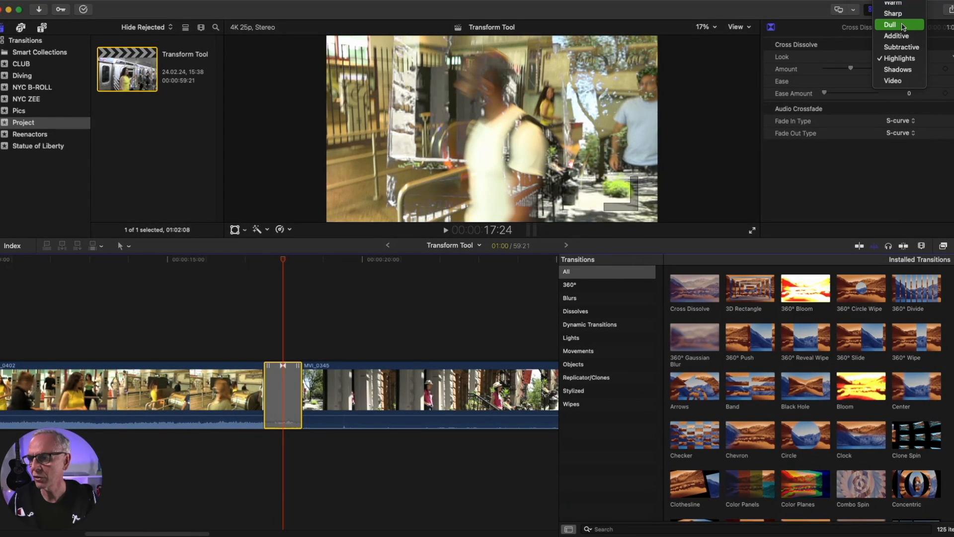
{"action": "left_click", "coordinate": [892, 23]}
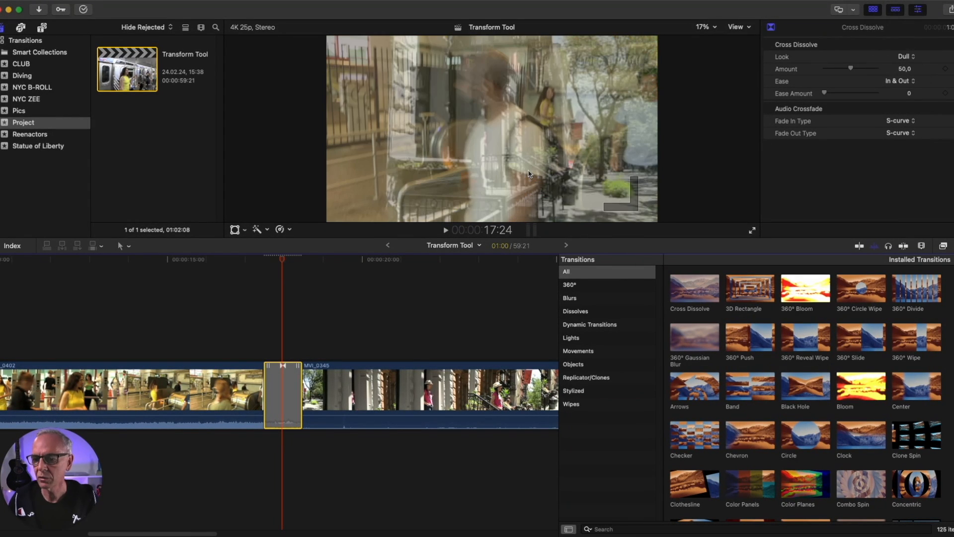
{"action": "left_click", "coordinate": [284, 263]}
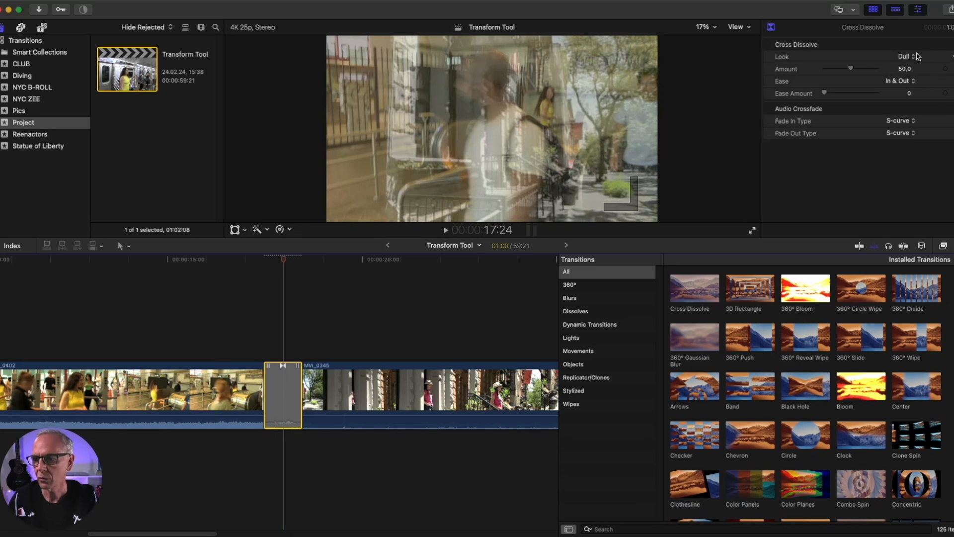
{"action": "left_click", "coordinate": [903, 57]}
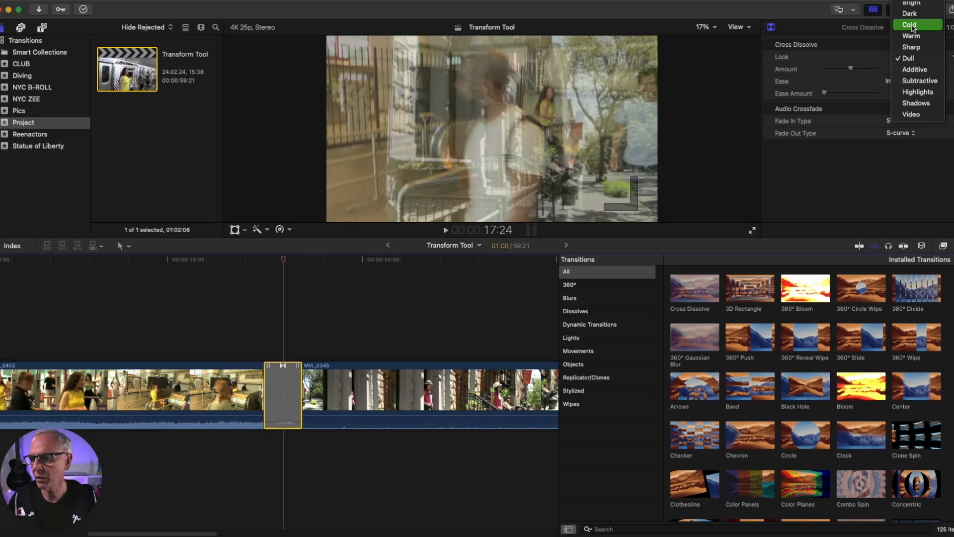
{"action": "left_click", "coordinate": [912, 25]}
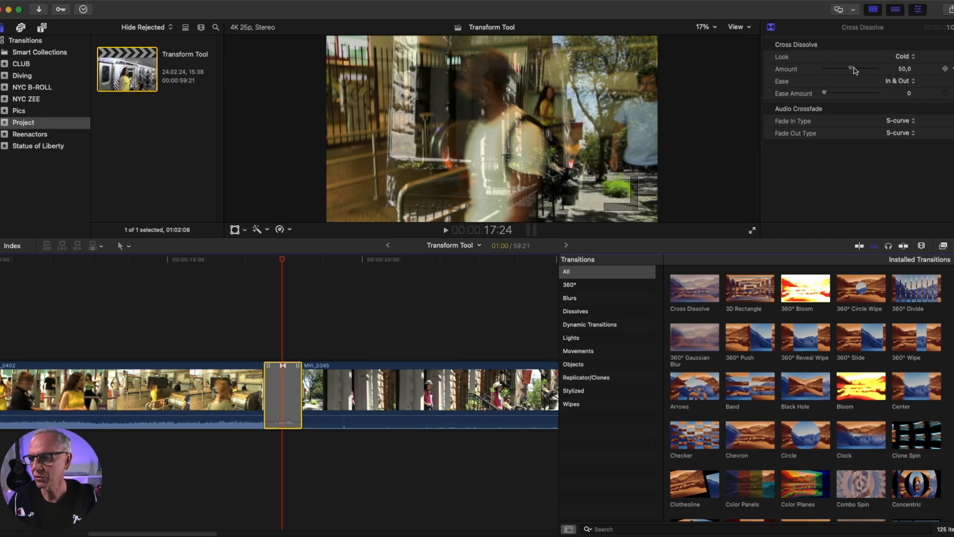
Step: Set the Cross Dissolve's Look to Dark with an Amount of 61 and its Ease to In
{"action": "mouse_move", "coordinate": [855, 70]}
{"action": "left_mouse_down"}
{"action": "mouse_move", "coordinate": [843, 70]}
{"action": "mouse_move", "coordinate": [882, 73]}
{"action": "mouse_move", "coordinate": [856, 70]}
{"action": "left_mouse_up"}
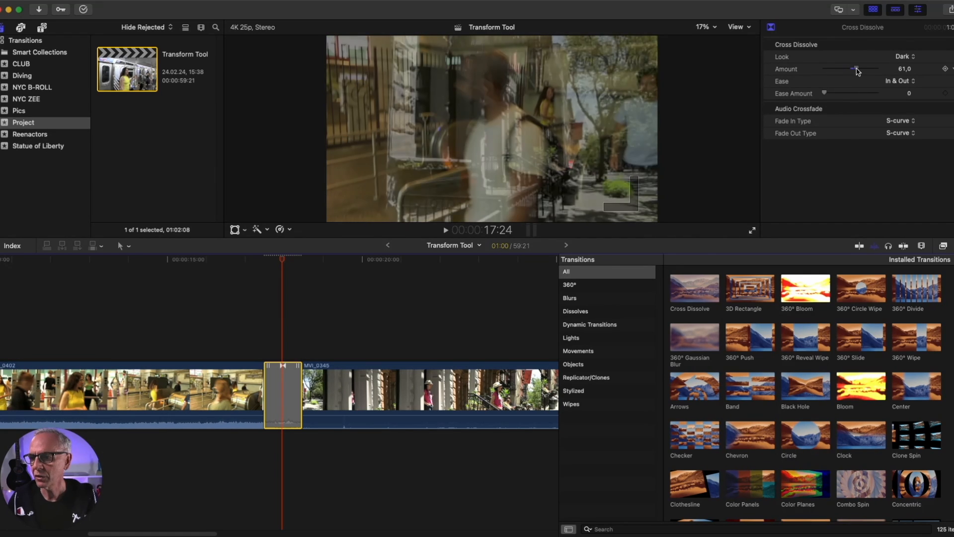
{"action": "left_click_drag", "start_coordinate": [856, 70], "coordinate": [854, 70]}
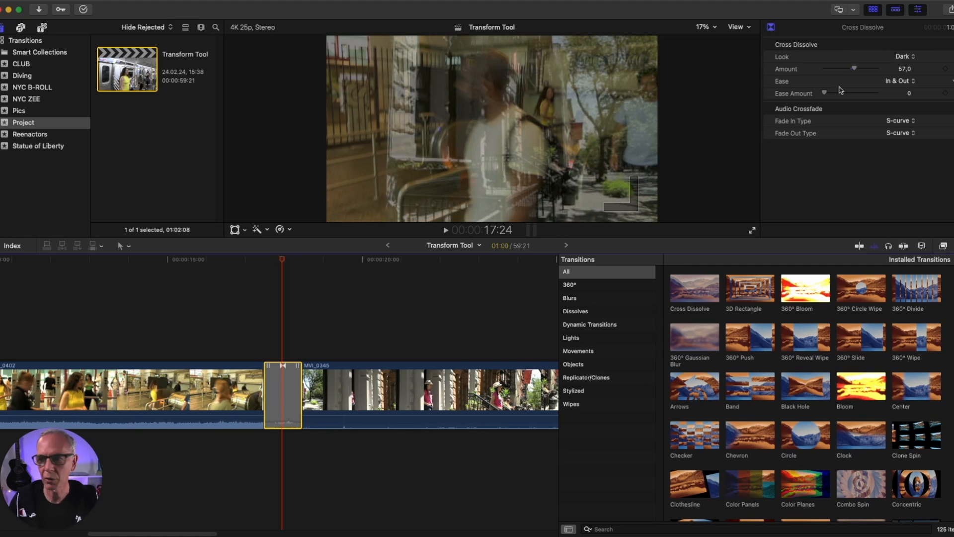
{"action": "left_click", "coordinate": [898, 80]}
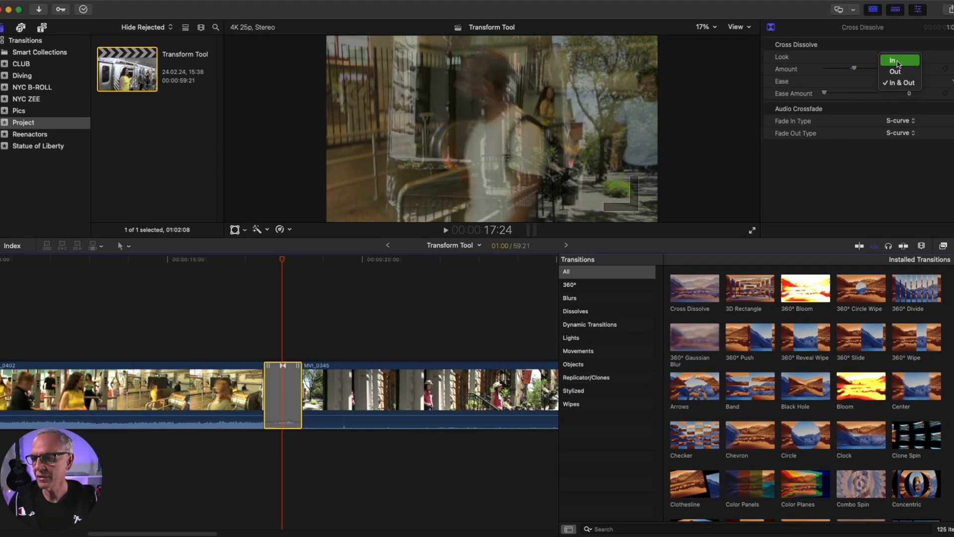
{"action": "left_click", "coordinate": [895, 60]}
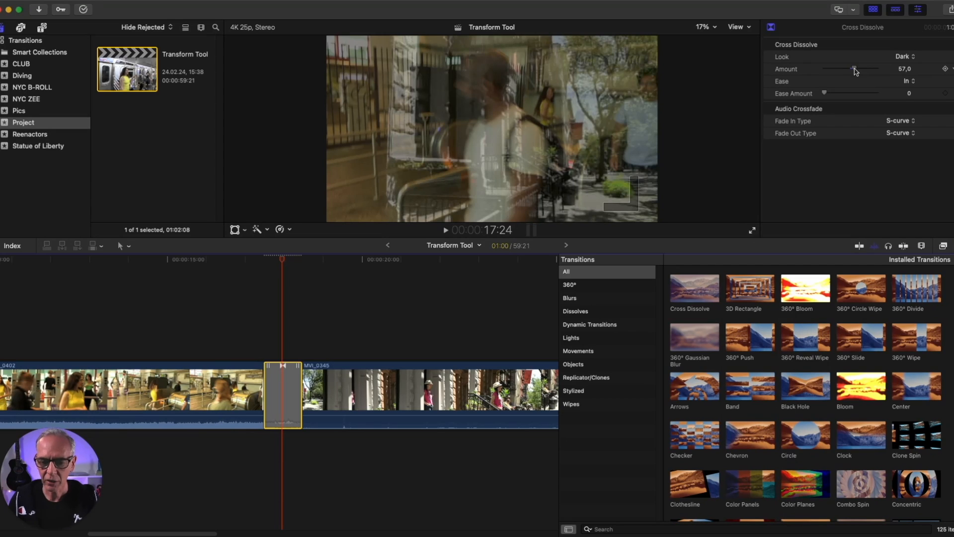
{"action": "left_click_drag", "start_coordinate": [856, 72], "coordinate": [858, 72]}
Step: Try an Ease Amount of 54, settle on 16, and set the transition's Ease to Out
{"action": "mouse_move", "coordinate": [851, 94]}
{"action": "left_mouse_down"}
{"action": "mouse_move", "coordinate": [865, 96]}
{"action": "mouse_move", "coordinate": [844, 95]}
{"action": "mouse_move", "coordinate": [857, 98]}
{"action": "left_mouse_up"}
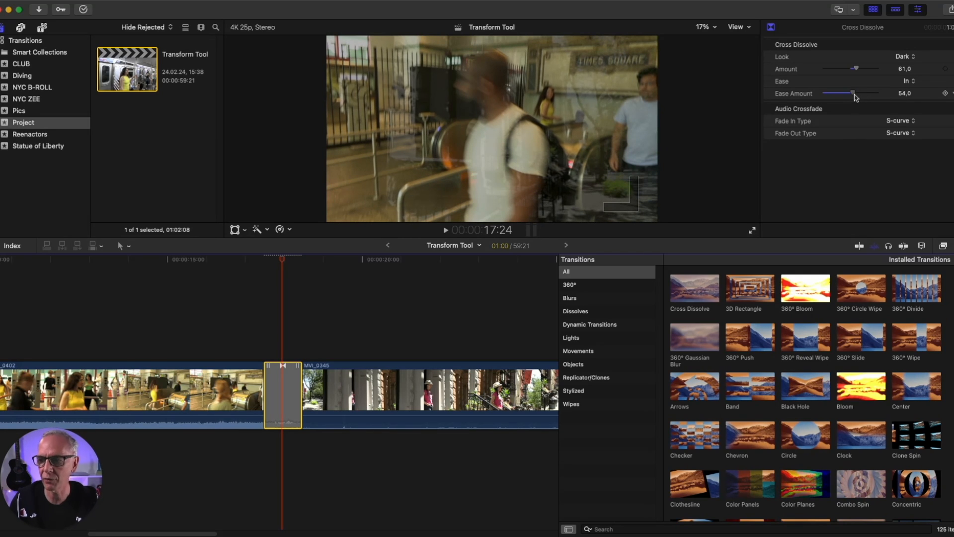
{"action": "left_click_drag", "start_coordinate": [856, 98], "coordinate": [833, 95]}
{"action": "left_click", "coordinate": [908, 81]}
{"action": "left_click", "coordinate": [910, 95]}
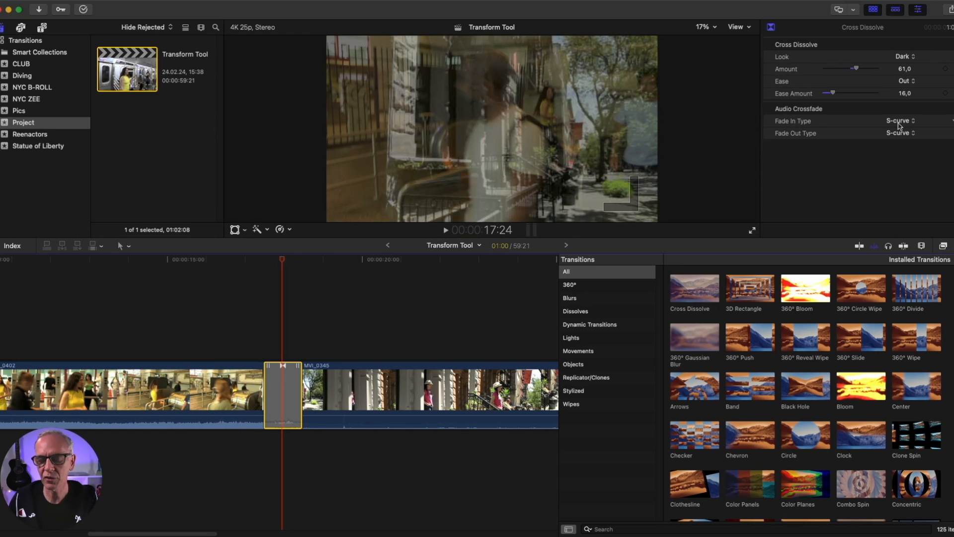
Step: Try the +3dB and -3dB Fade In types for the Cross Dissolve's audio crossfade
{"action": "left_click", "coordinate": [900, 122]}
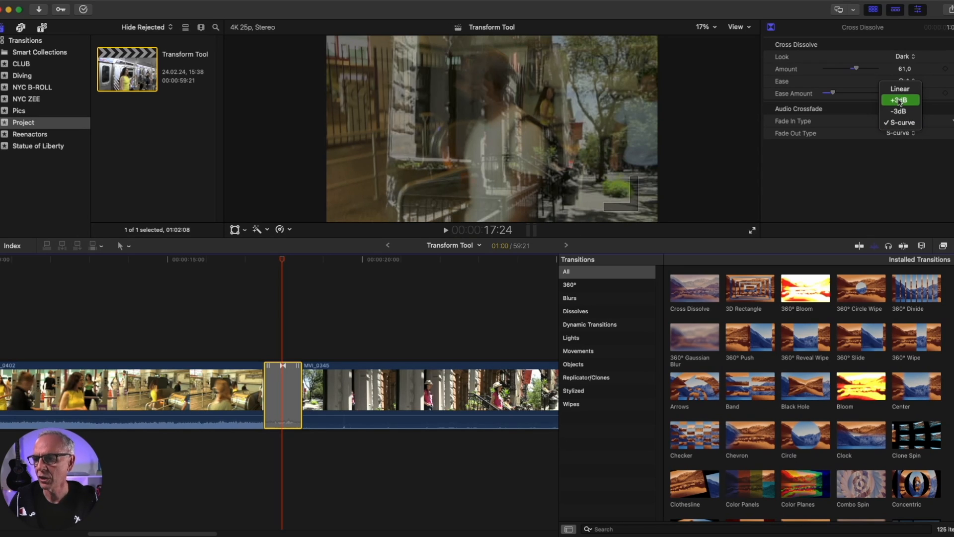
{"action": "left_click", "coordinate": [900, 101]}
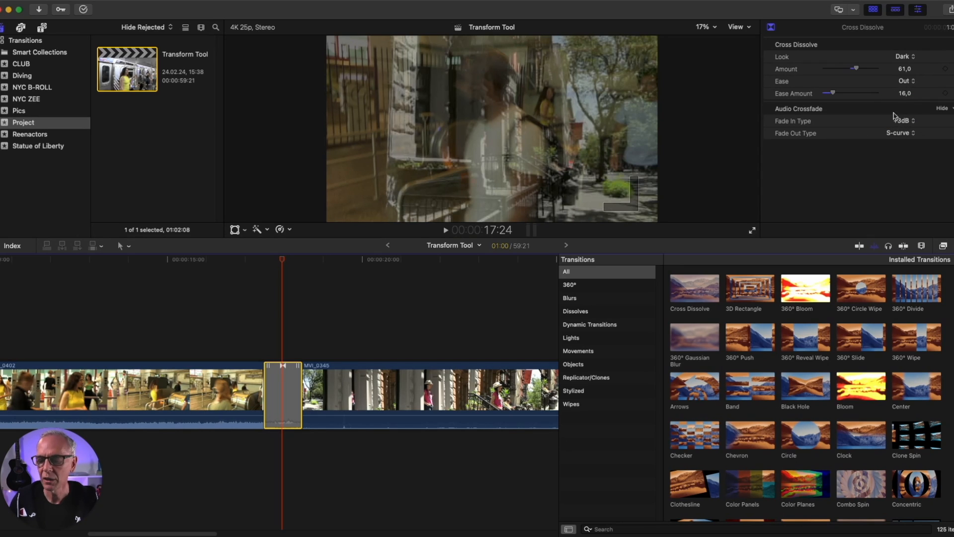
{"action": "left_click", "coordinate": [904, 124]}
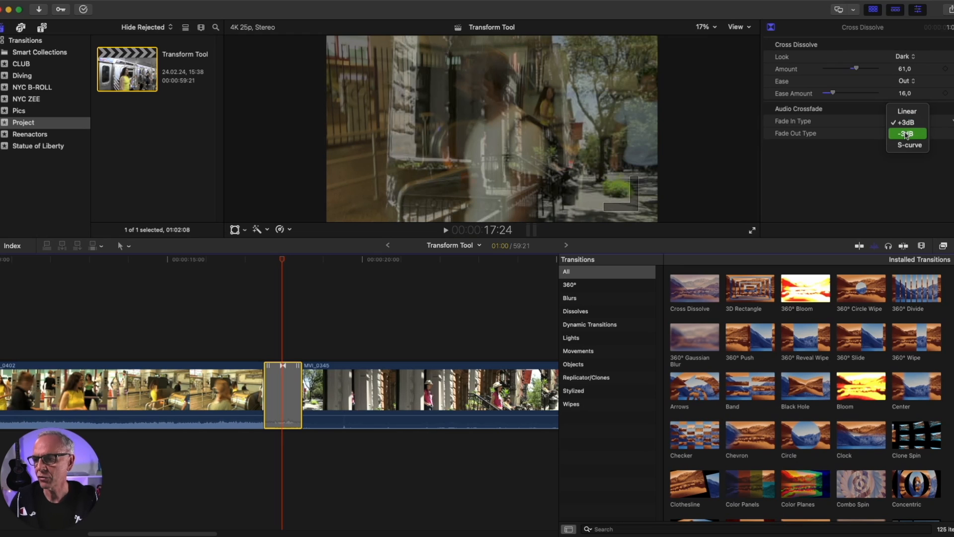
{"action": "left_click", "coordinate": [905, 134]}
{"action": "left_click", "coordinate": [904, 123]}
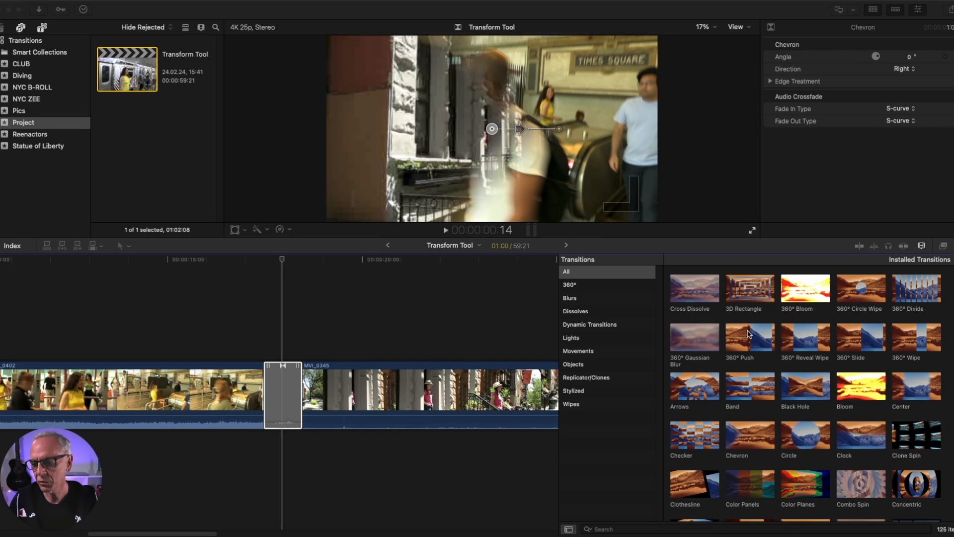
Step: Replace the transition between MVI_0402 and MVI_0345 with 360° Push and select it for editing
{"action": "scroll", "coordinate": [748, 330], "scroll_direction": "down", "scroll_amount": 5}
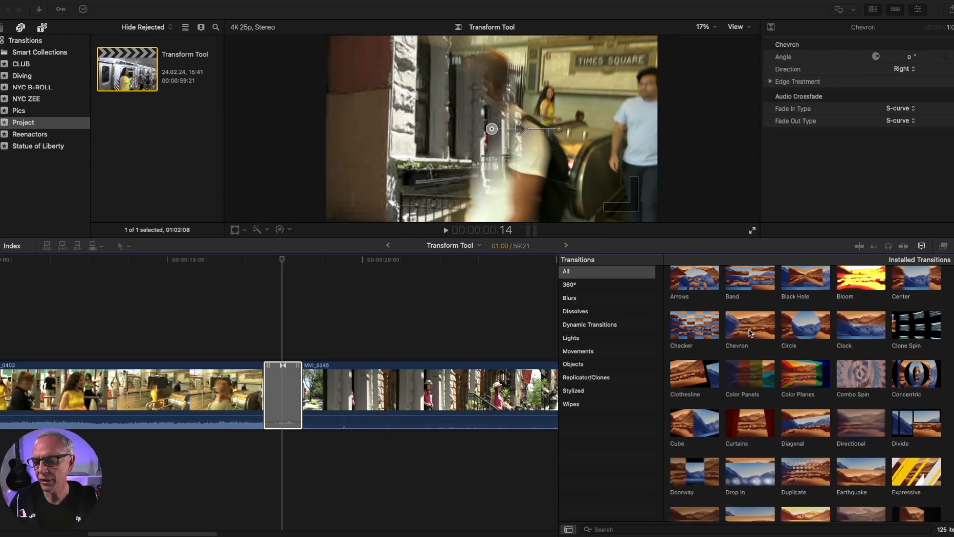
{"action": "scroll", "coordinate": [750, 333], "scroll_direction": "up", "scroll_amount": 3}
{"action": "left_click", "coordinate": [752, 337]}
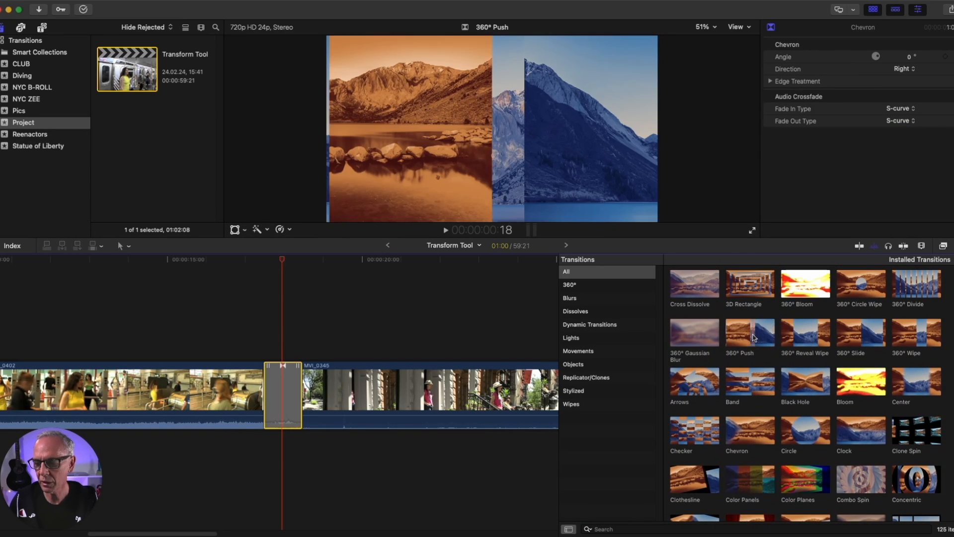
{"action": "left_click_drag", "start_coordinate": [754, 337], "coordinate": [277, 399]}
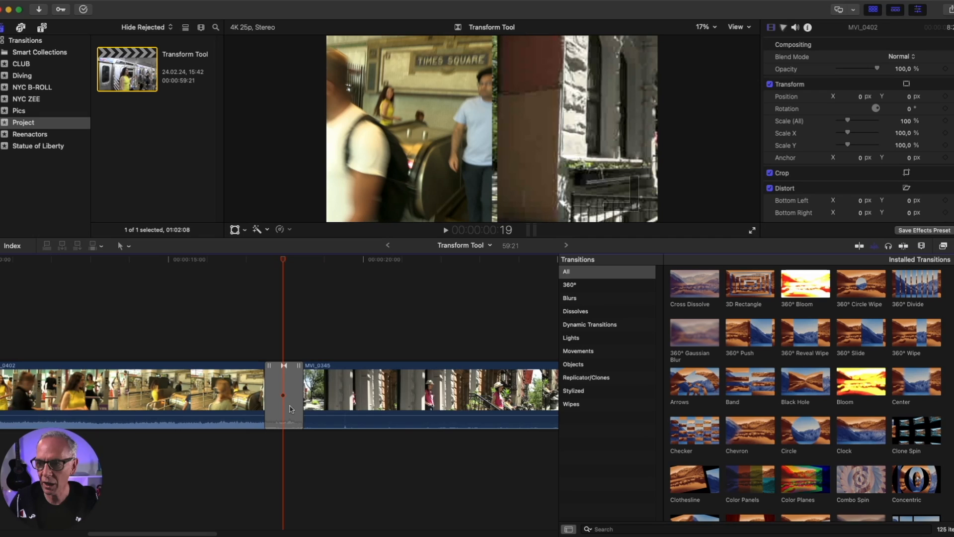
{"action": "left_click", "coordinate": [291, 409]}
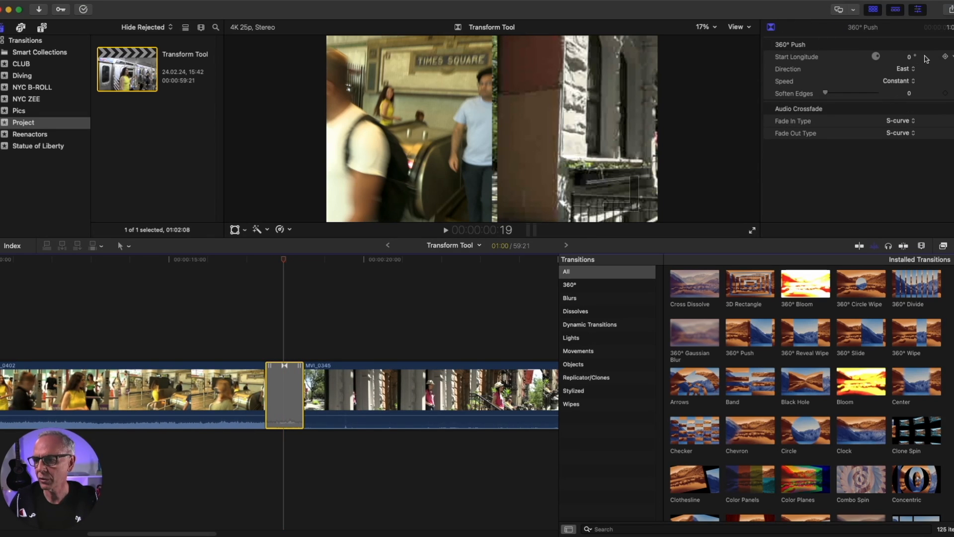
Step: Set the 360° Push transition's Start Longitude to 127° and its Direction to West
{"action": "left_click_drag", "start_coordinate": [879, 60], "coordinate": [895, 62]}
{"action": "left_click", "coordinate": [901, 69]}
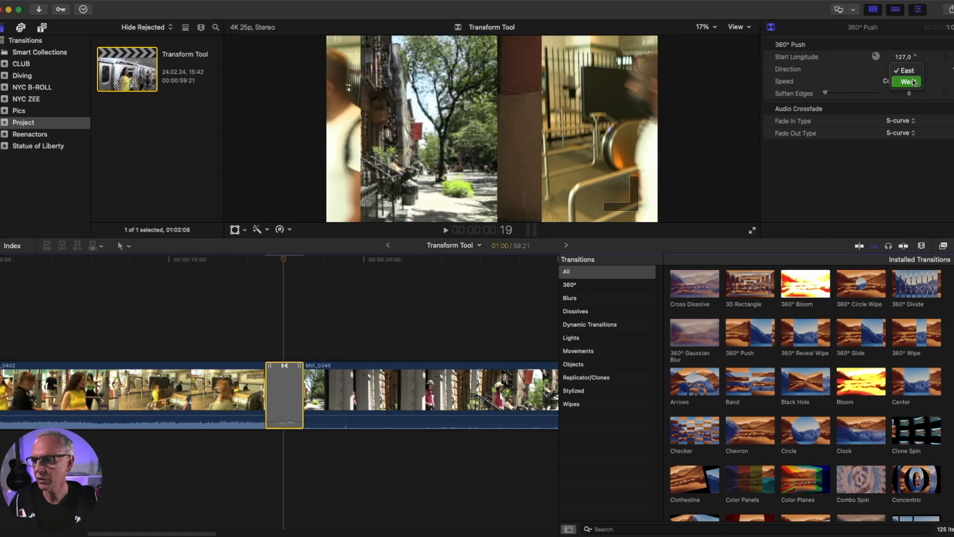
{"action": "left_click", "coordinate": [902, 80]}
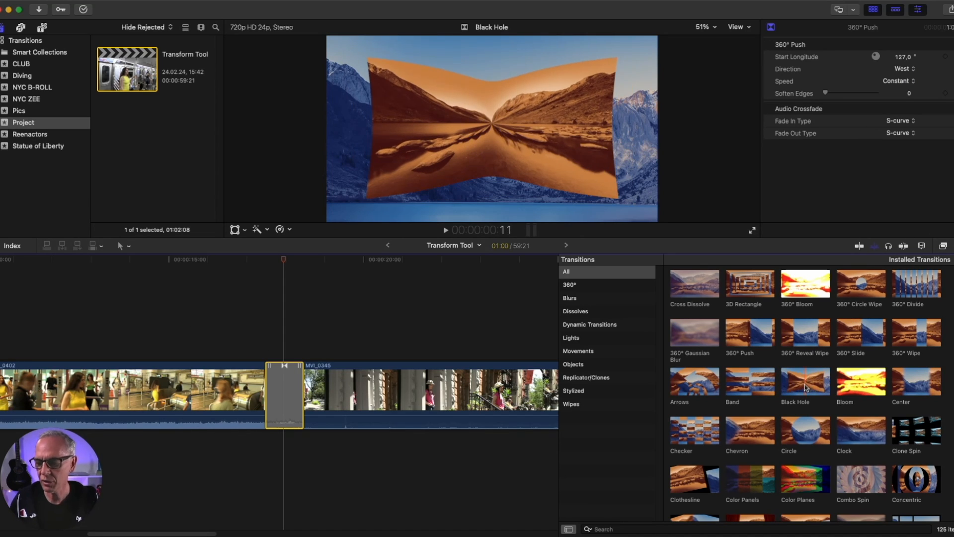
Step: Replace the transition between MVI_0402 and MVI_0345 with Modernist and change its Custom Color 1 to dark green
{"action": "scroll", "coordinate": [813, 450], "scroll_direction": "down", "scroll_amount": 10}
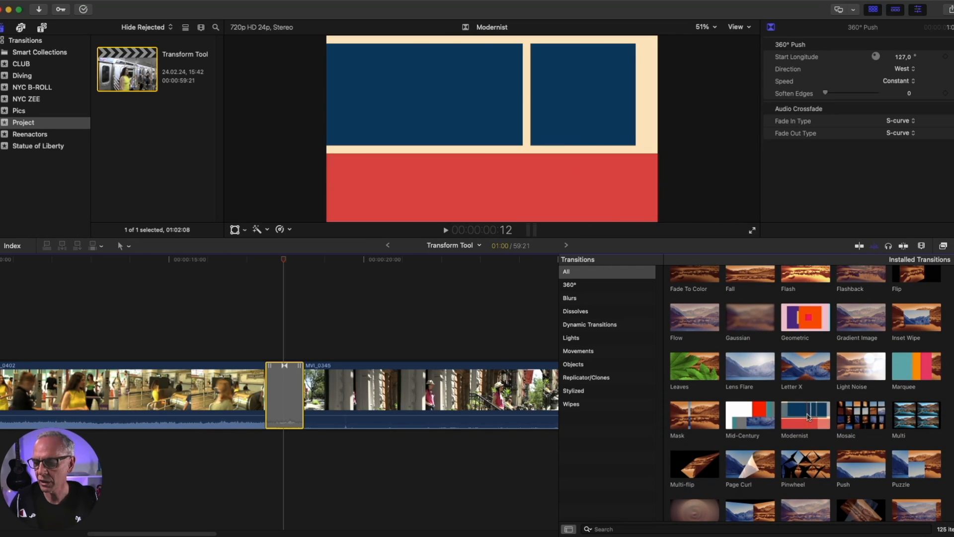
{"action": "left_click_drag", "start_coordinate": [807, 417], "coordinate": [284, 399]}
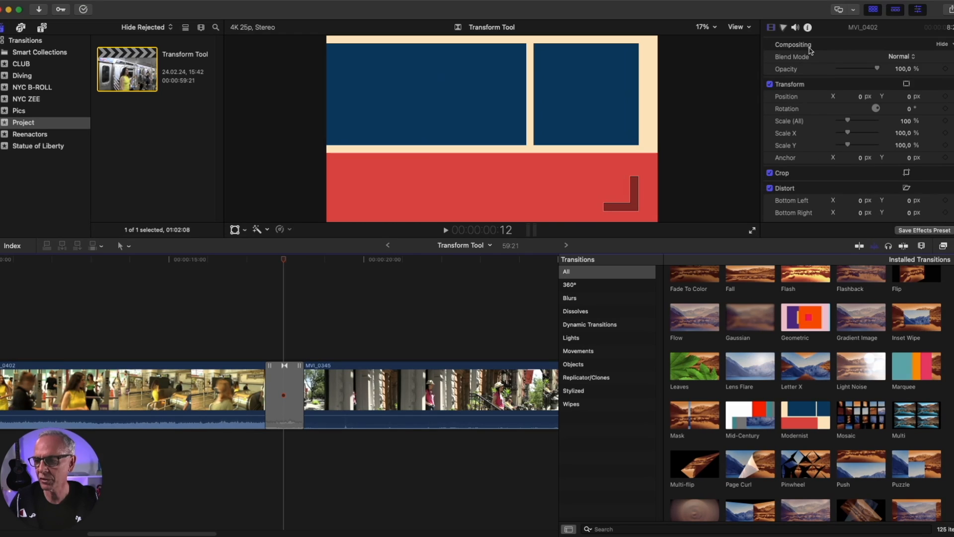
{"action": "left_click", "coordinate": [285, 394]}
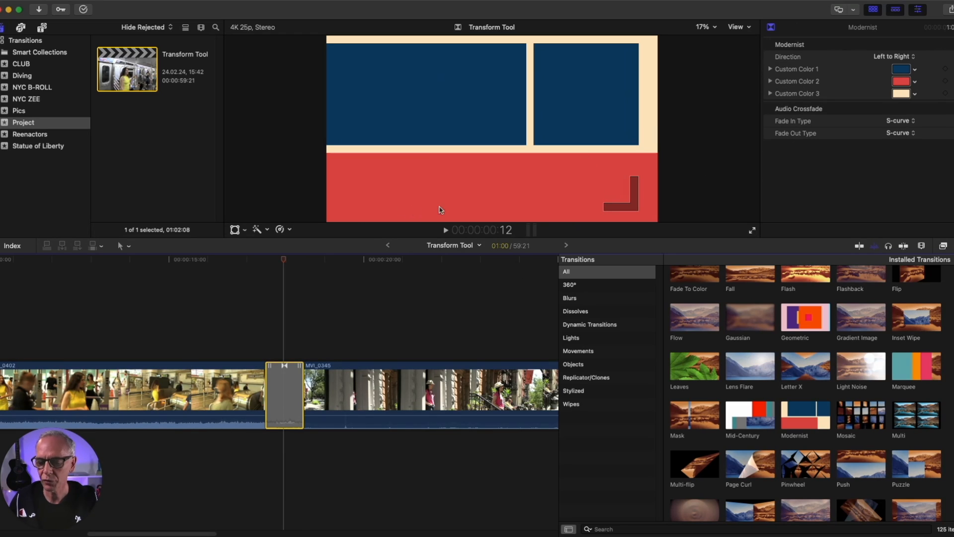
{"action": "left_click", "coordinate": [902, 70]}
{"action": "left_click_drag", "start_coordinate": [342, 197], "coordinate": [315, 181]}
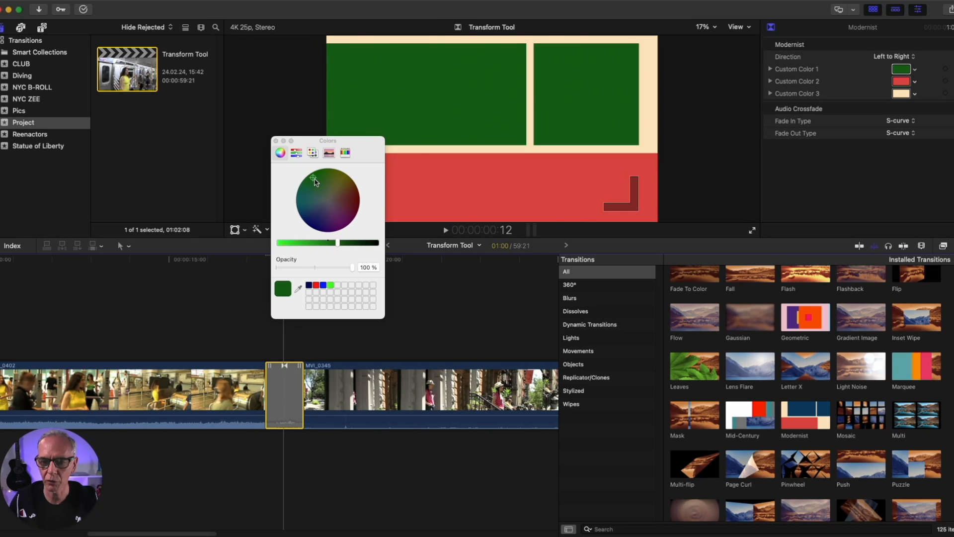
{"action": "left_click", "coordinate": [276, 141]}
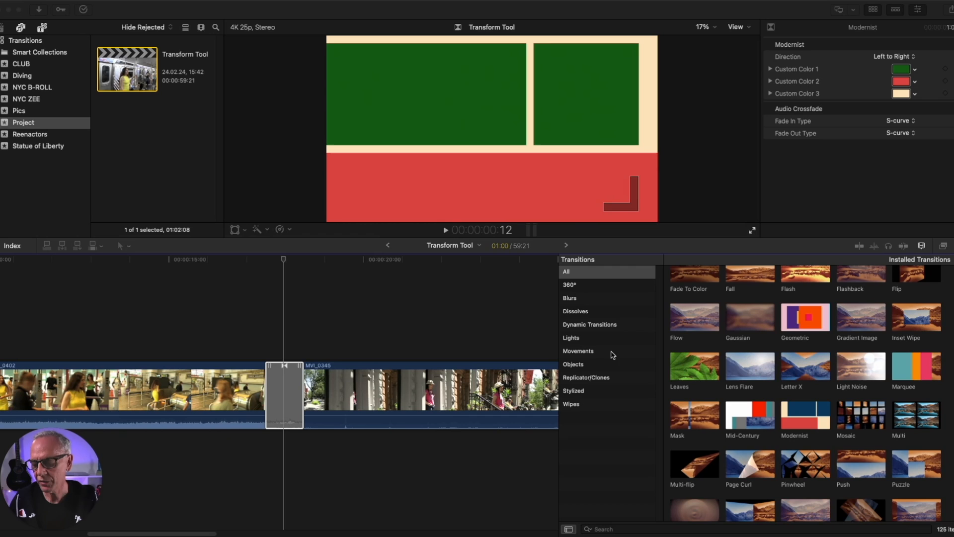
Step: Replace the Modernist transition with Diagonal Slide from the Sports theme and select it for editing
{"action": "scroll", "coordinate": [723, 356], "scroll_direction": "down", "scroll_amount": 6}
{"action": "scroll", "coordinate": [724, 357], "scroll_direction": "down", "scroll_amount": 10}
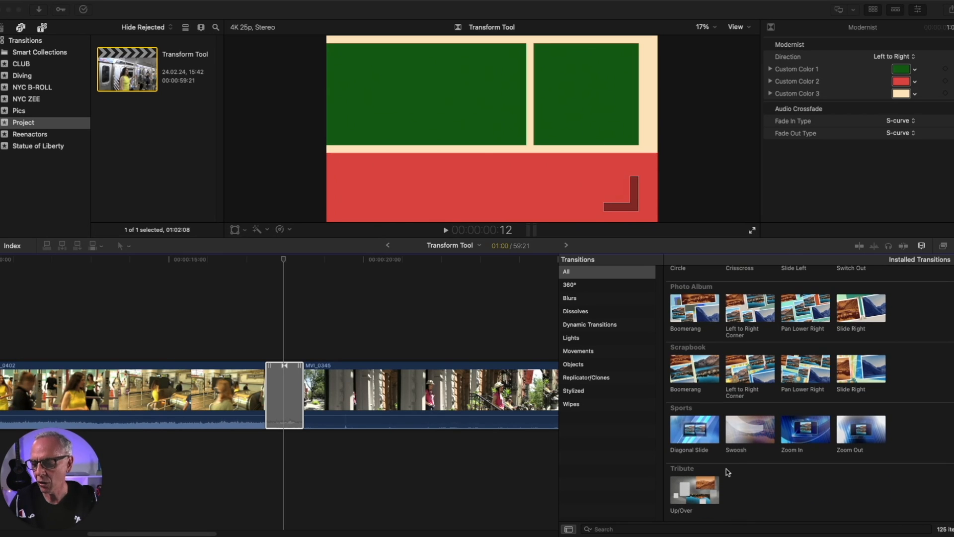
{"action": "left_click", "coordinate": [704, 497]}
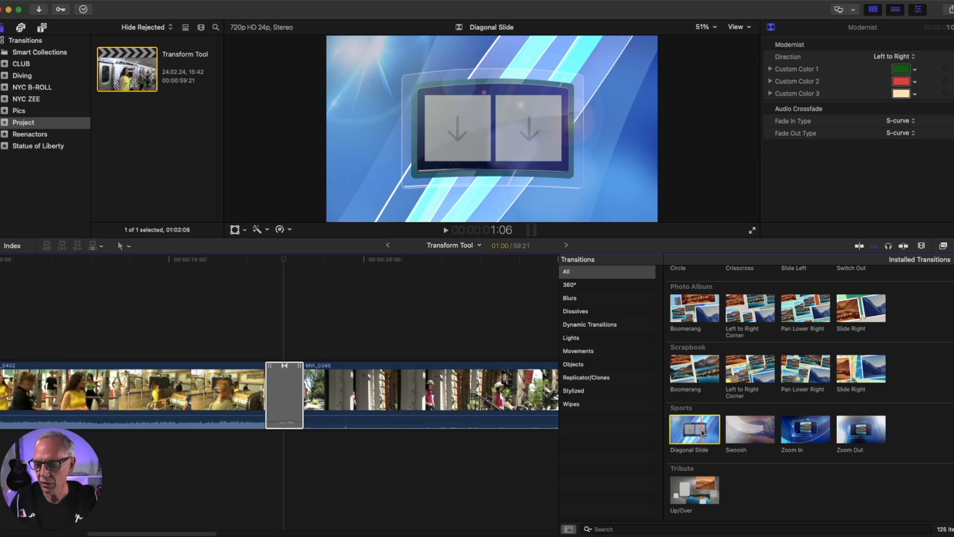
{"action": "left_click_drag", "start_coordinate": [698, 434], "coordinate": [282, 405]}
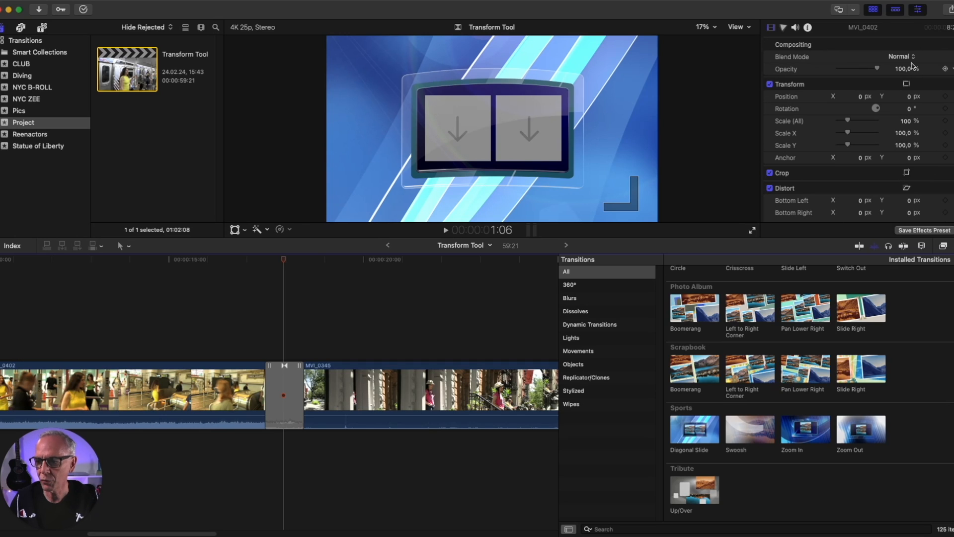
{"action": "left_click", "coordinate": [291, 385]}
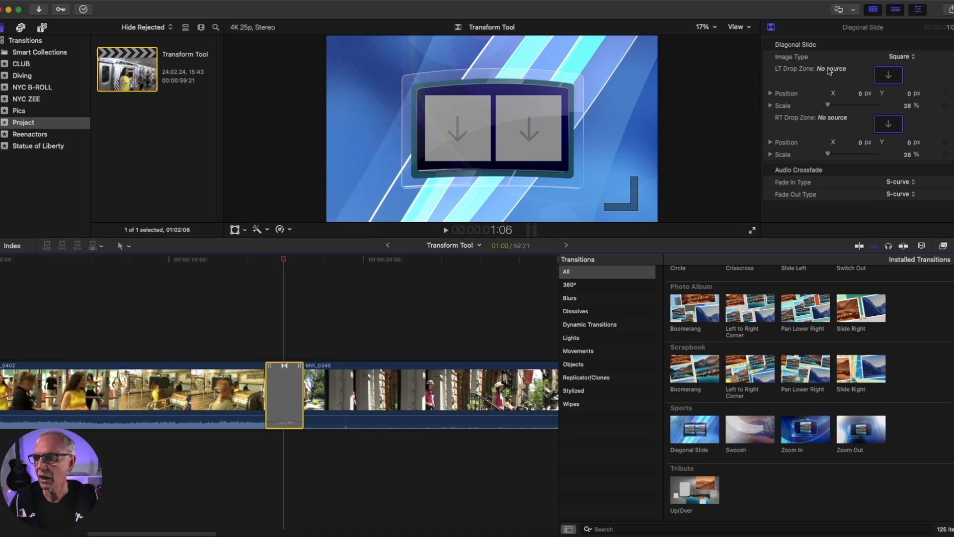
Step: Fill the Diagonal Slide's LT Drop Zone with clip MVI_0344 from the NYC B-ROLL event
{"action": "left_click", "coordinate": [889, 75]}
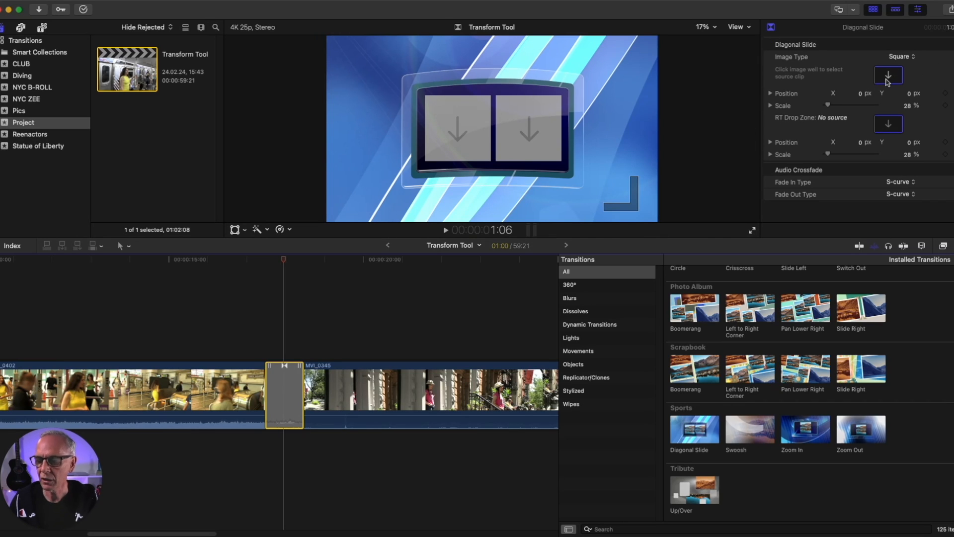
{"action": "left_click", "coordinate": [32, 87]}
{"action": "left_click", "coordinate": [112, 140]}
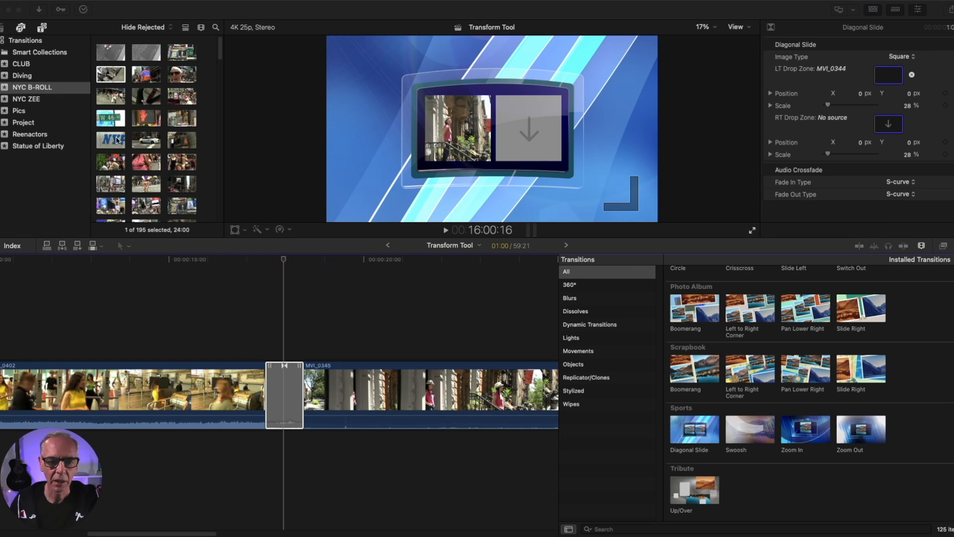
Step: Fill the Diagonal Slide's RT Drop Zone with clip MVI_0043 from NYC B-ROLL and preview the transition at 17:23
{"action": "left_click", "coordinate": [114, 142]}
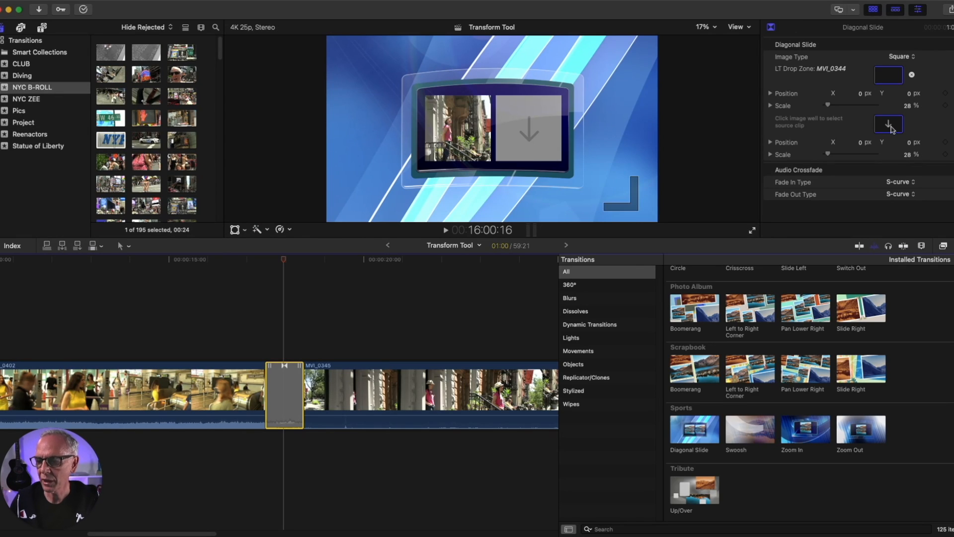
{"action": "left_click", "coordinate": [889, 124]}
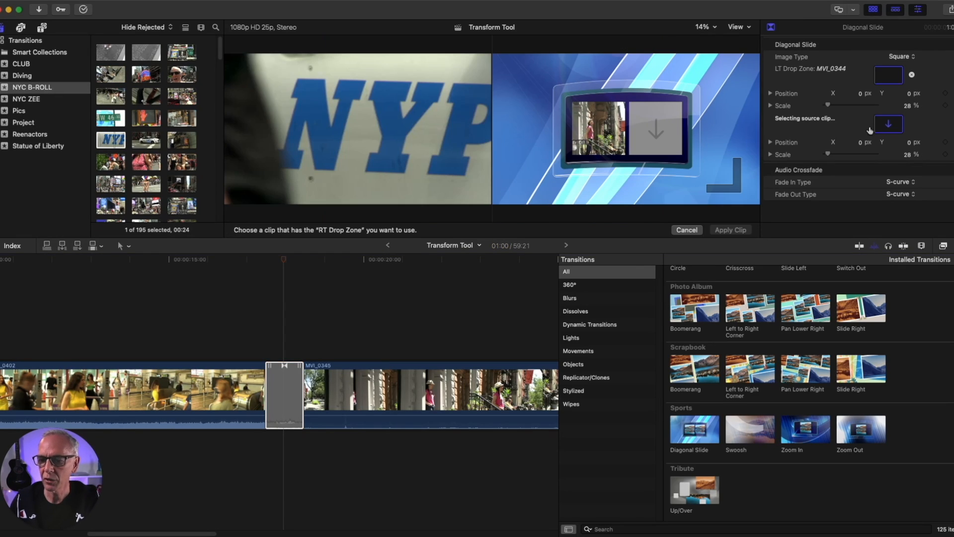
{"action": "left_click", "coordinate": [109, 143]}
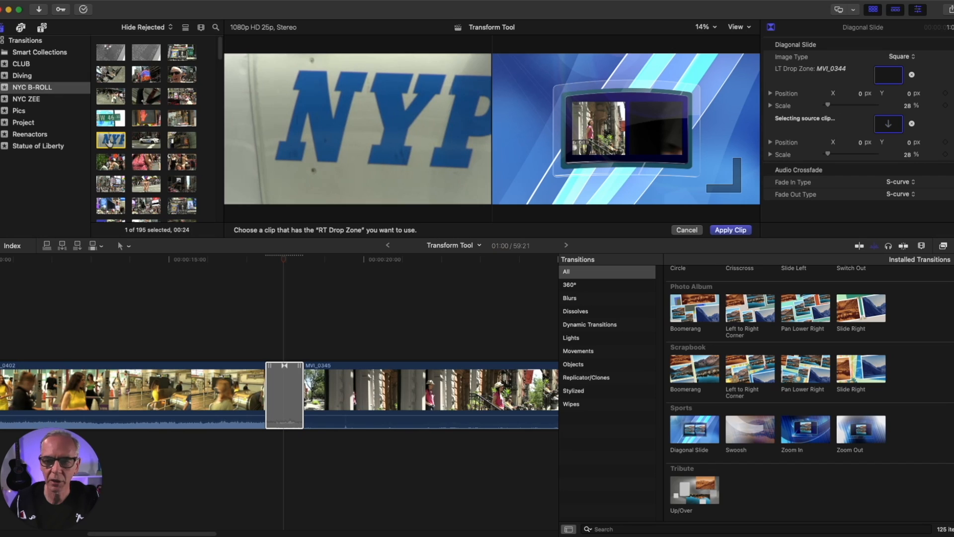
{"action": "left_click", "coordinate": [732, 231]}
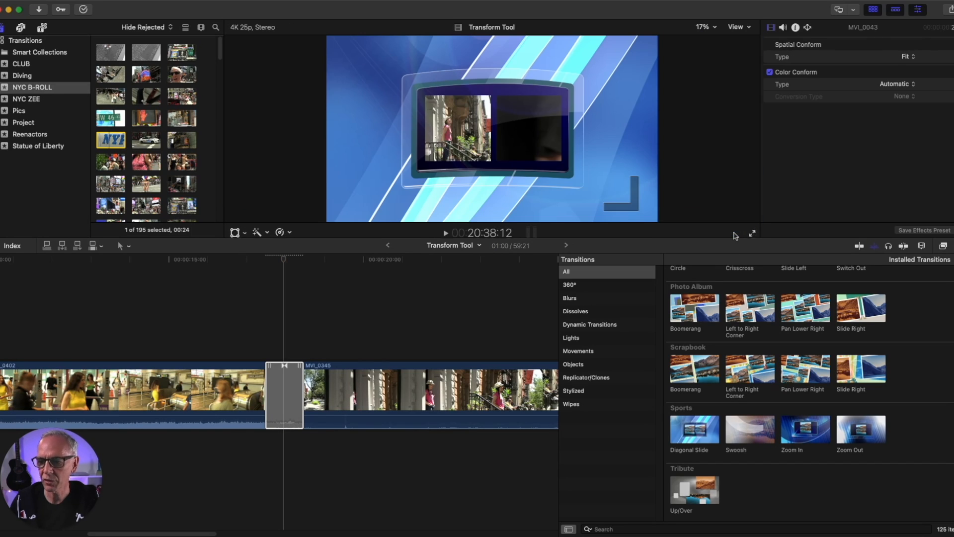
{"action": "mouse_move", "coordinate": [290, 259]}
{"action": "left_mouse_down"}
{"action": "mouse_move", "coordinate": [269, 265]}
{"action": "mouse_move", "coordinate": [285, 267]}
{"action": "left_mouse_up"}
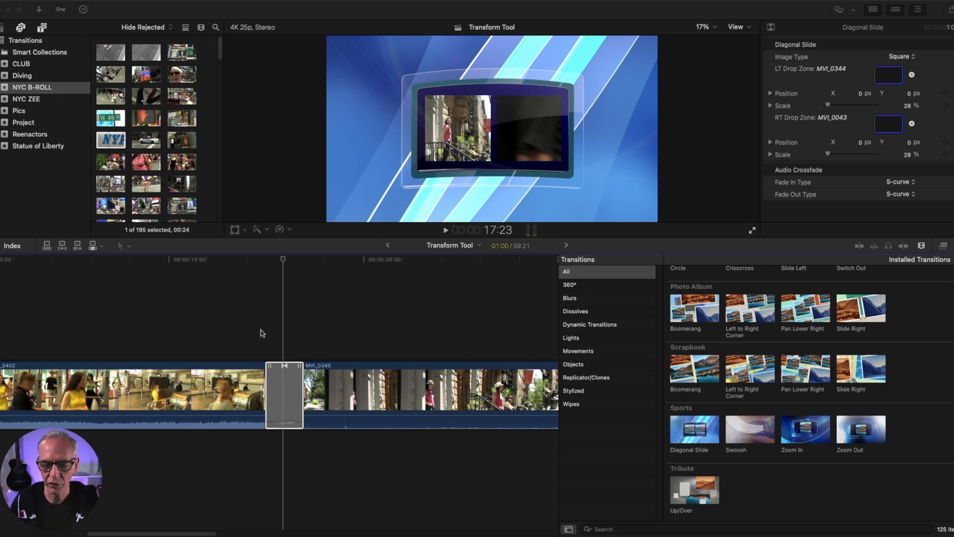
Step: Add the Scrapbook Left to Right Corner transition between MVI_0345 and MVI_0405, and preview it at 27:05
{"action": "scroll", "coordinate": [263, 331], "scroll_direction": "right", "scroll_amount": 5}
{"action": "scroll", "coordinate": [264, 330], "scroll_direction": "right", "scroll_amount": 2}
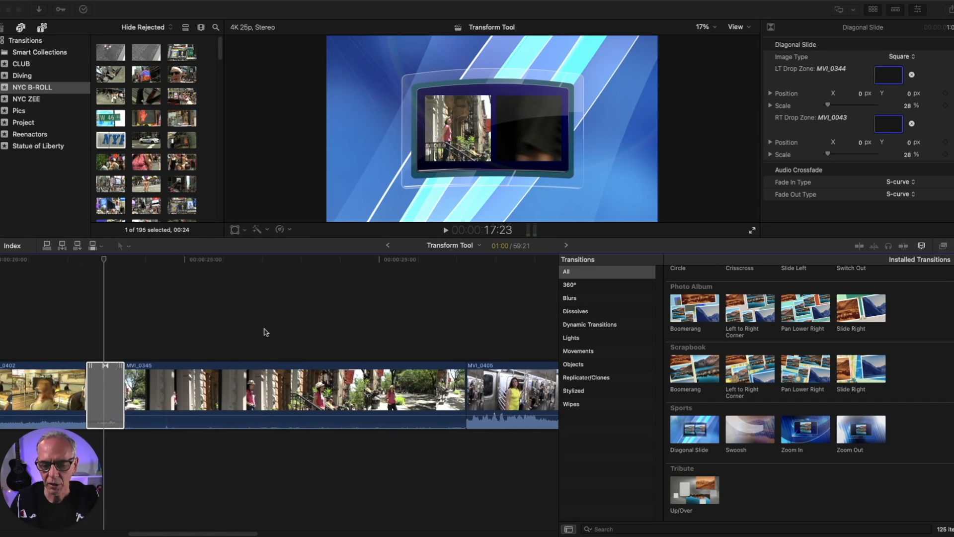
{"action": "left_click", "coordinate": [749, 376]}
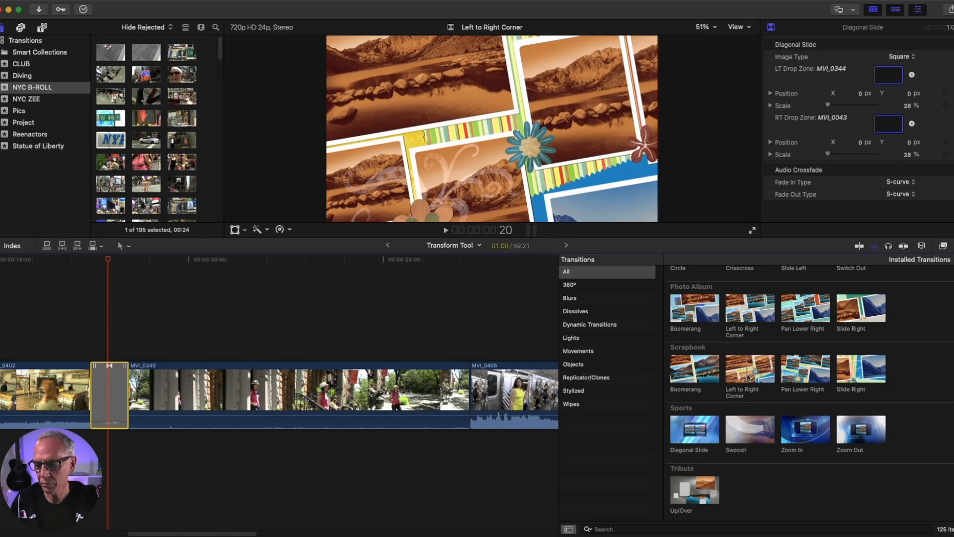
{"action": "left_click_drag", "start_coordinate": [749, 373], "coordinate": [505, 387]}
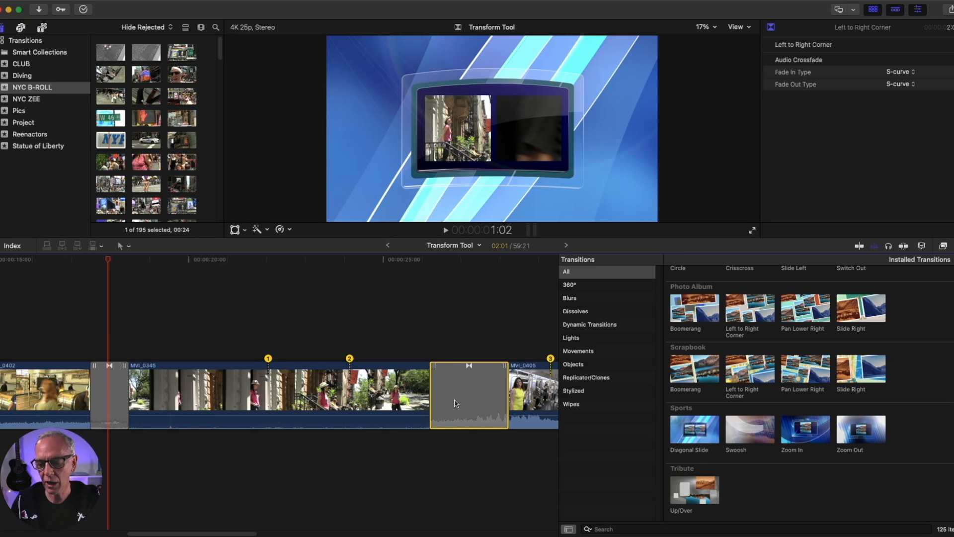
{"action": "left_click", "coordinate": [470, 259]}
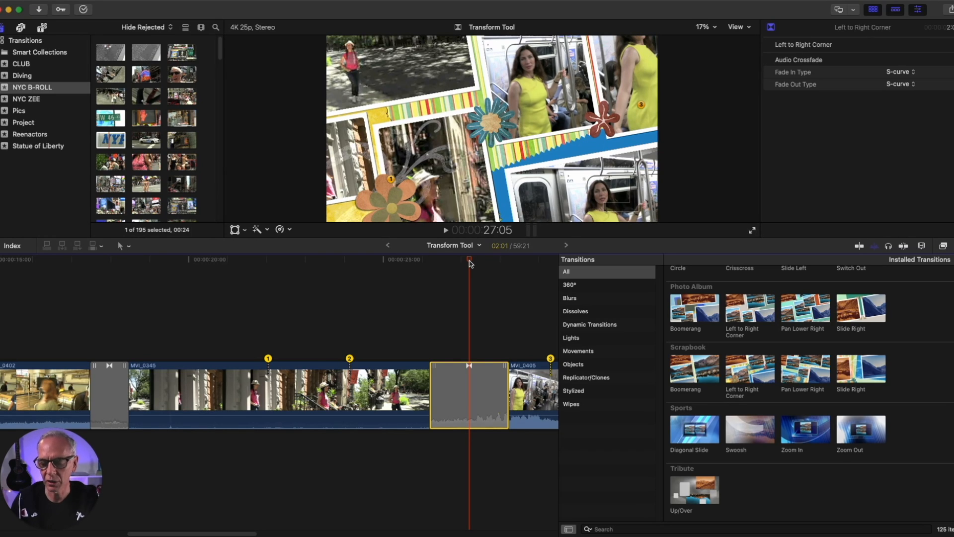
Step: Move the Left to Right Corner transition's image marker 1 back to near the start of MVI_0345
{"action": "scroll", "coordinate": [453, 289], "scroll_direction": "right", "scroll_amount": 5}
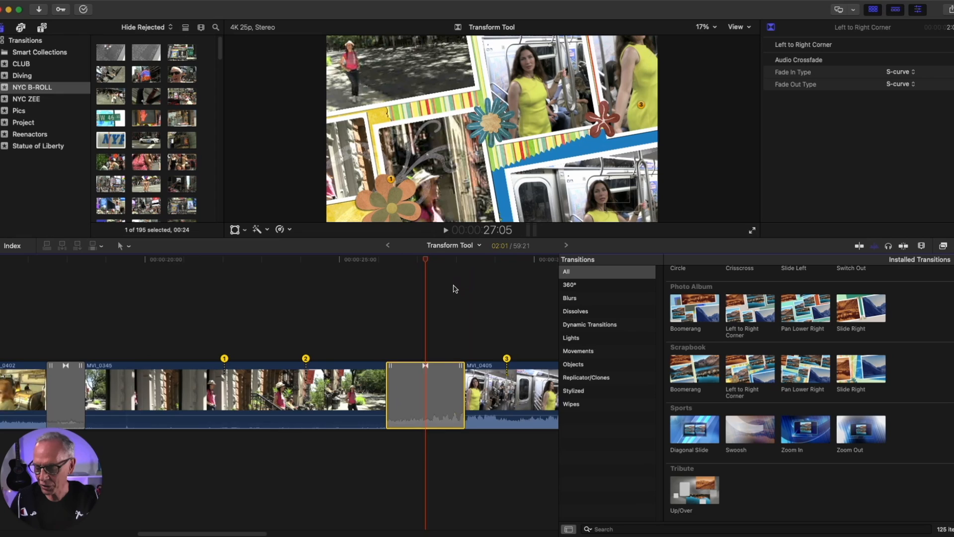
{"action": "scroll", "coordinate": [454, 289], "scroll_direction": "left", "scroll_amount": 1}
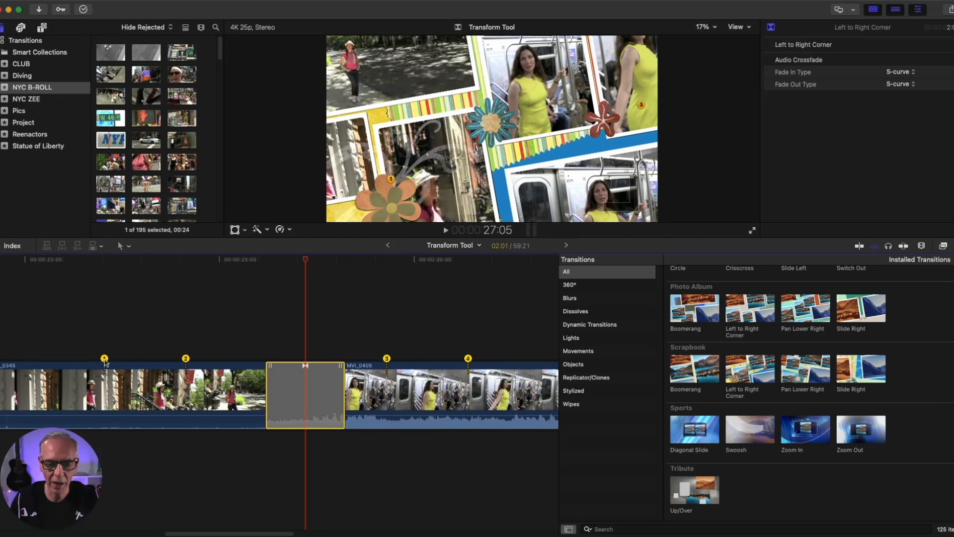
{"action": "left_click_drag", "start_coordinate": [105, 358], "coordinate": [16, 358]}
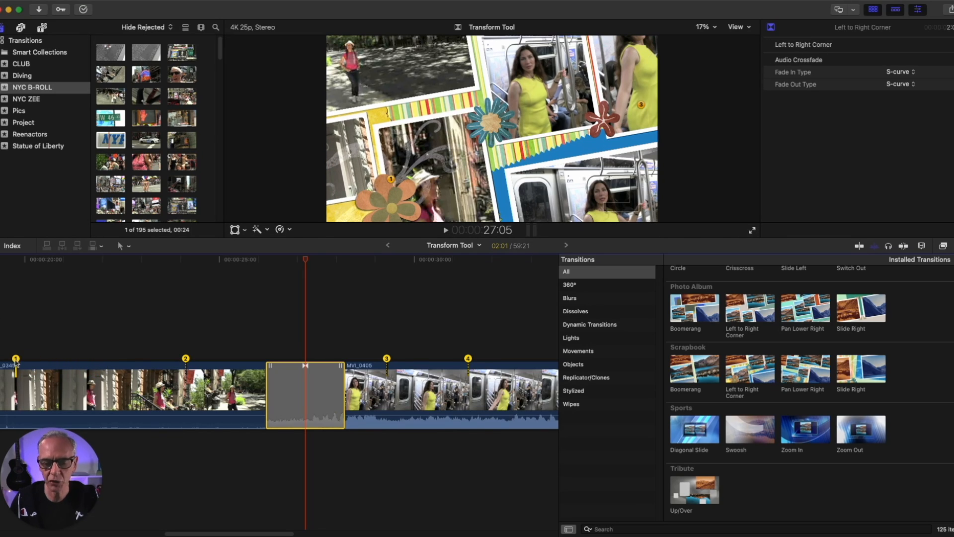
Step: Move the Left to Right Corner transition's image marker 1 onto clip MVI_0397 and marker 2 onto MVI_0402
{"action": "left_click", "coordinate": [922, 247]}
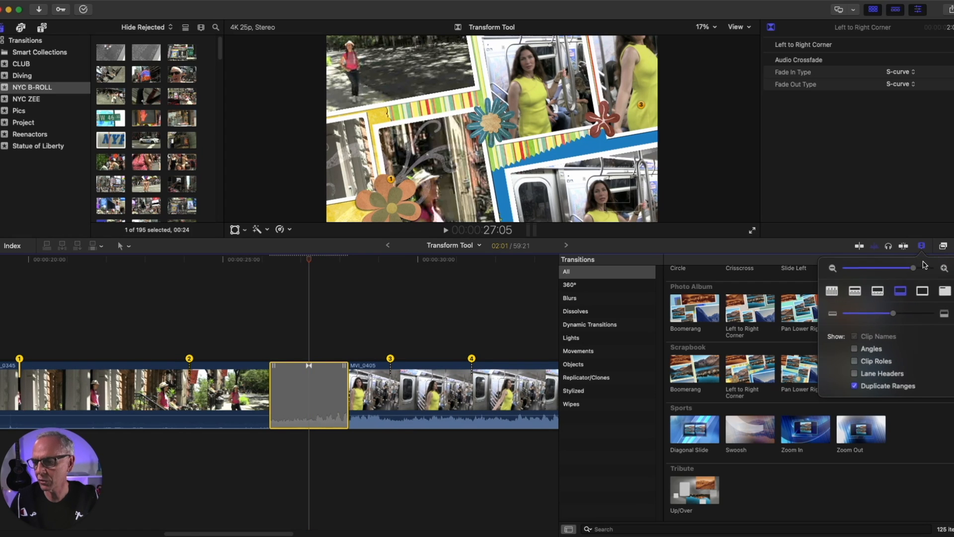
{"action": "left_click_drag", "start_coordinate": [911, 269], "coordinate": [893, 269]}
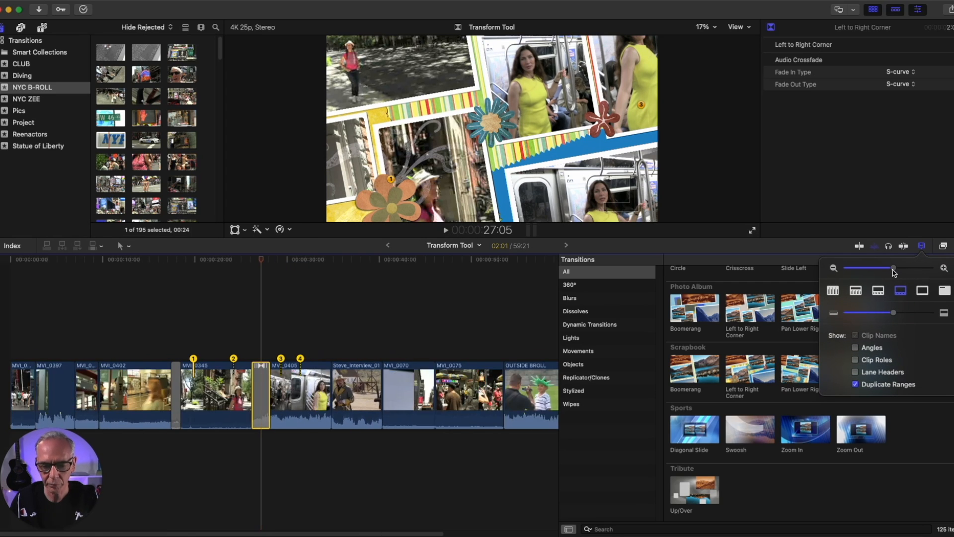
{"action": "left_click_drag", "start_coordinate": [193, 362], "coordinate": [64, 361]}
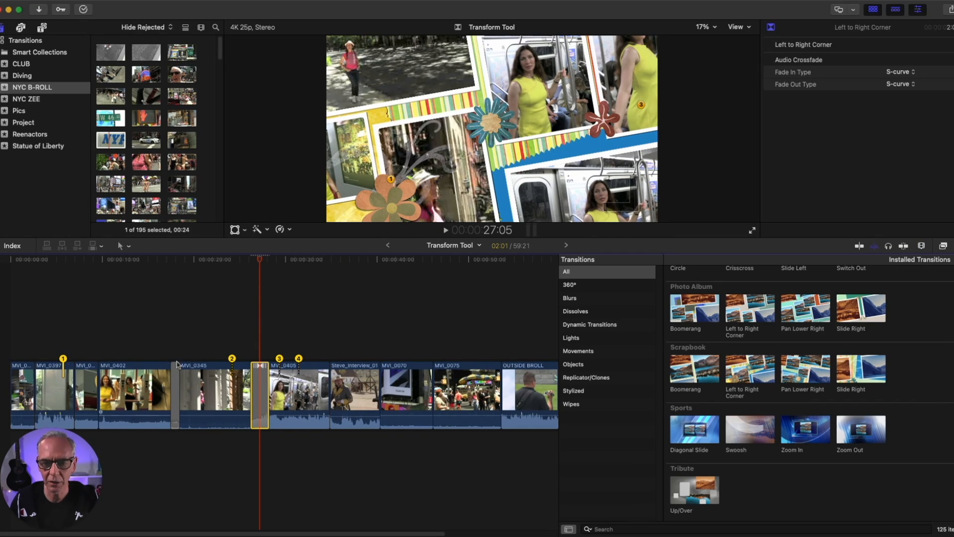
{"action": "left_click_drag", "start_coordinate": [234, 361], "coordinate": [143, 366]}
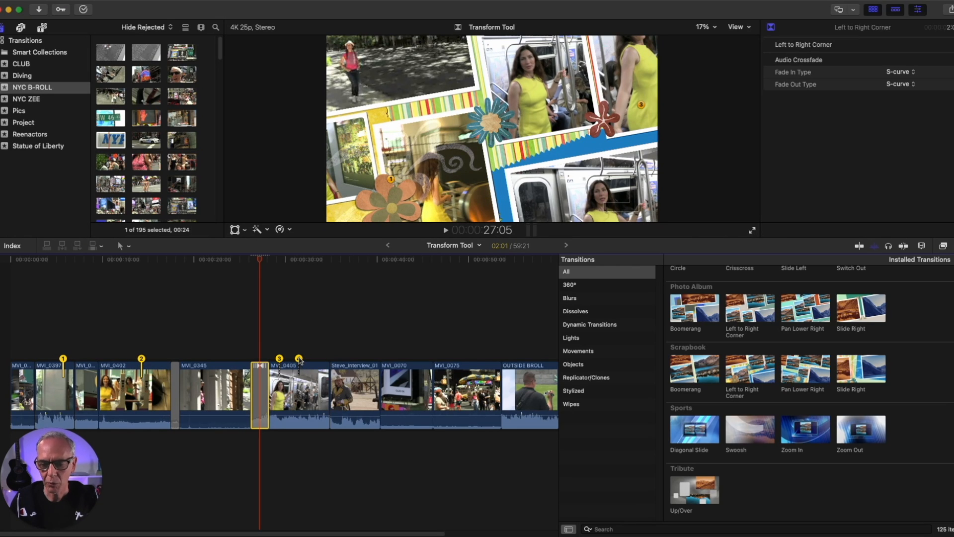
Step: Move the Left to Right Corner transition's image marker 4 onto clip MVI_0075 and marker 3 onto MVI_0070
{"action": "left_click_drag", "start_coordinate": [299, 360], "coordinate": [464, 362]}
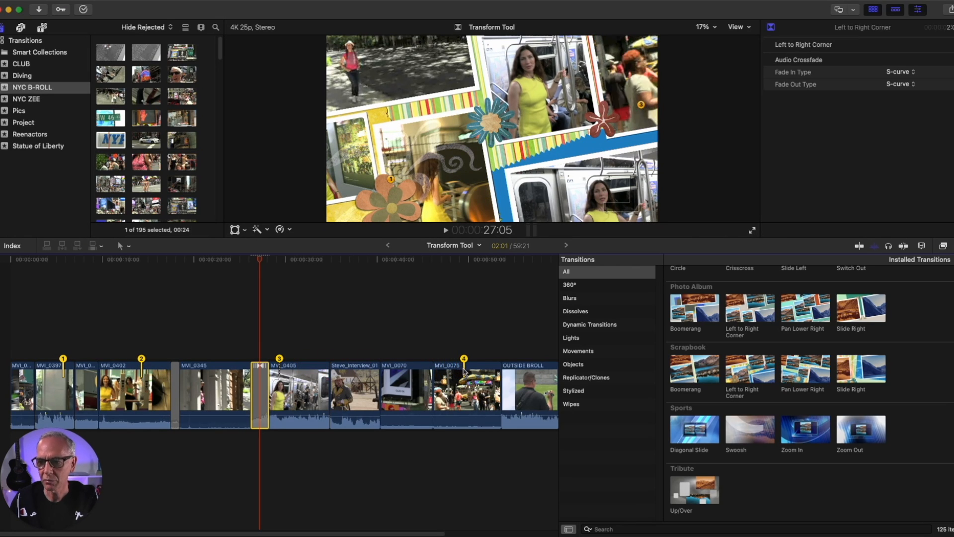
{"action": "key", "text": "super+z"}
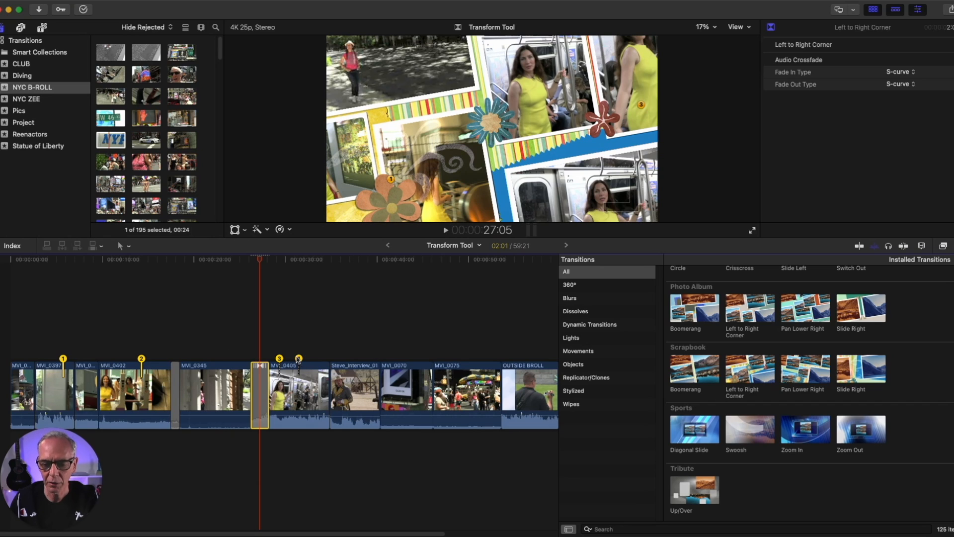
{"action": "left_click_drag", "start_coordinate": [299, 359], "coordinate": [458, 360]}
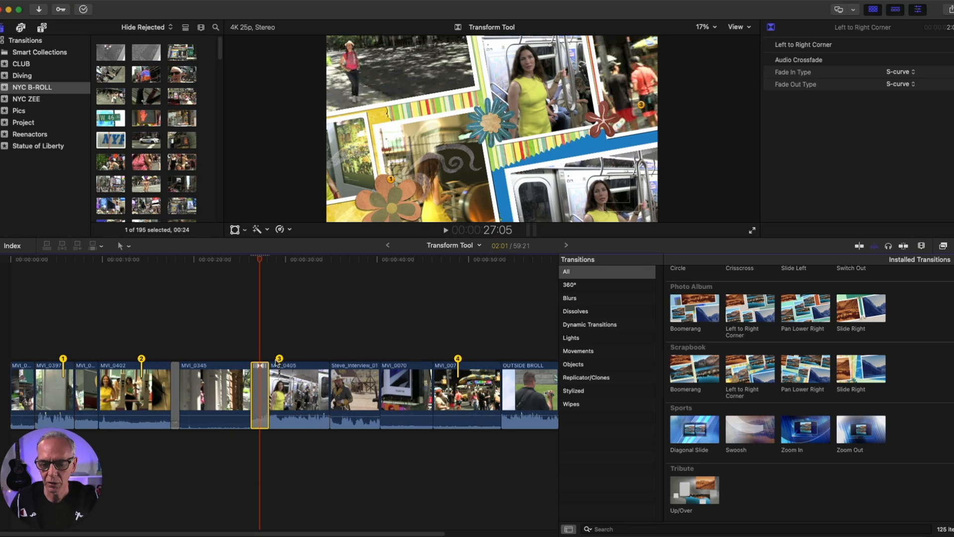
{"action": "mouse_move", "coordinate": [280, 361]}
{"action": "left_mouse_down"}
{"action": "mouse_move", "coordinate": [396, 362]}
{"action": "mouse_move", "coordinate": [394, 370]}
{"action": "left_mouse_up"}
{"action": "key", "text": "super+z"}
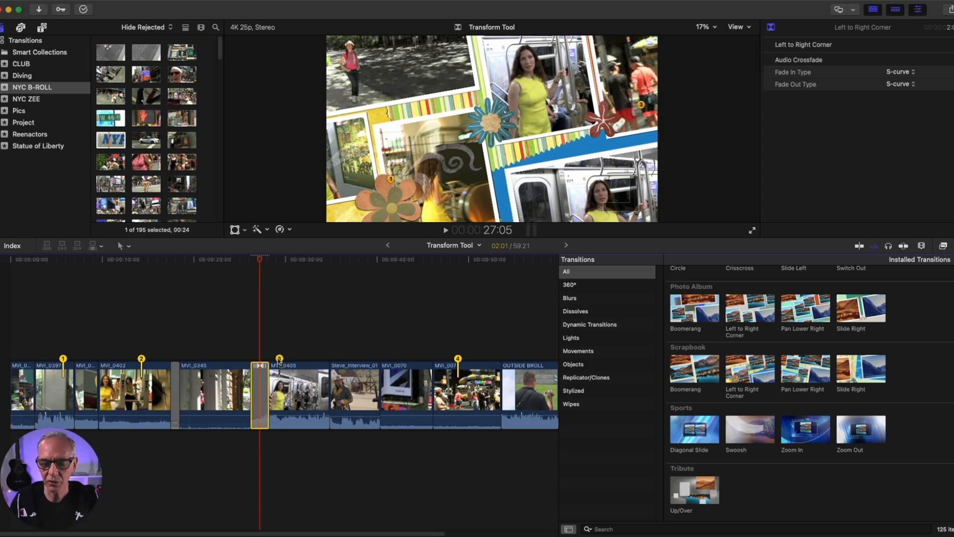
{"action": "left_click_drag", "start_coordinate": [280, 361], "coordinate": [394, 361]}
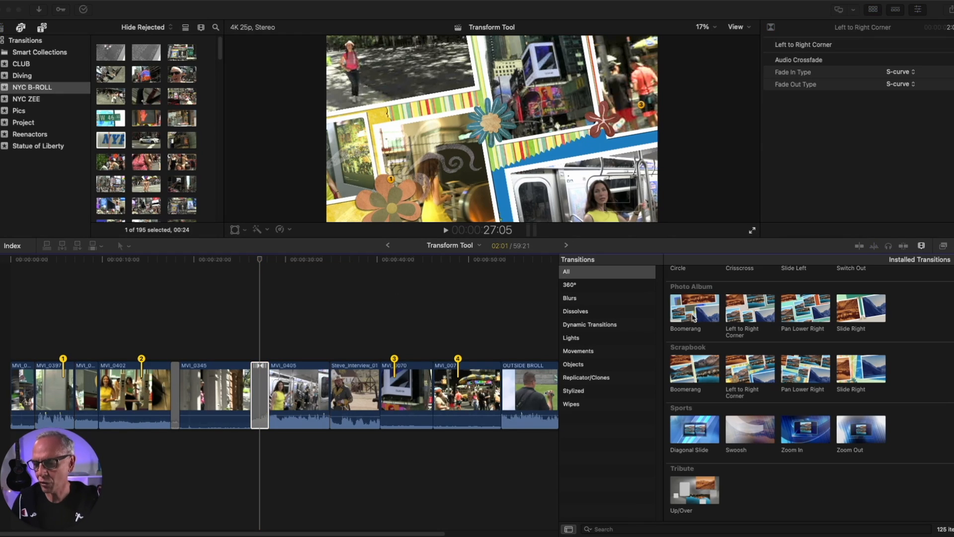
Step: Replace the transition between MVI_0402 and MVI_0345 with Curtains, and preview it at 17:22
{"action": "left_click", "coordinate": [694, 319]}
{"action": "scroll", "coordinate": [701, 328], "scroll_direction": "up", "scroll_amount": 5}
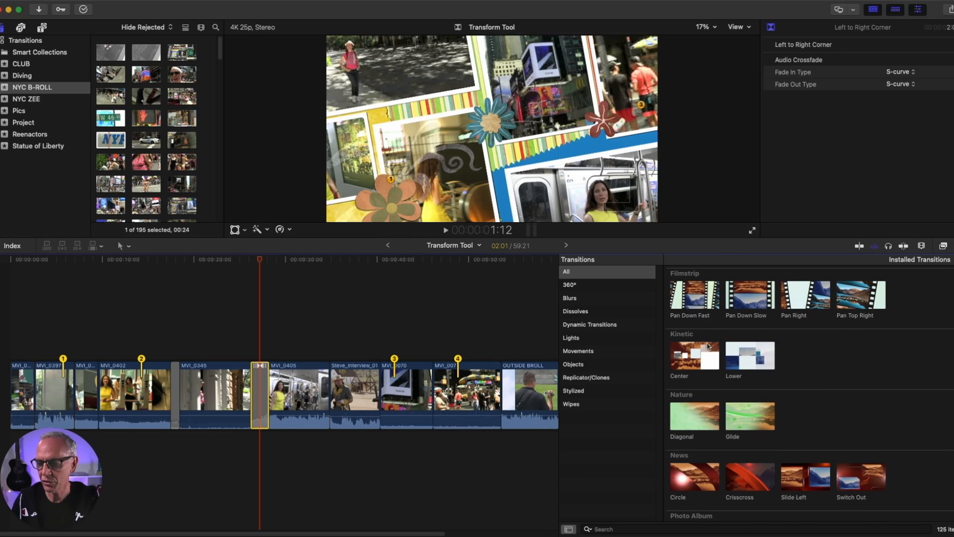
{"action": "left_click", "coordinate": [698, 356]}
{"action": "scroll", "coordinate": [706, 519], "scroll_direction": "up", "scroll_amount": 1}
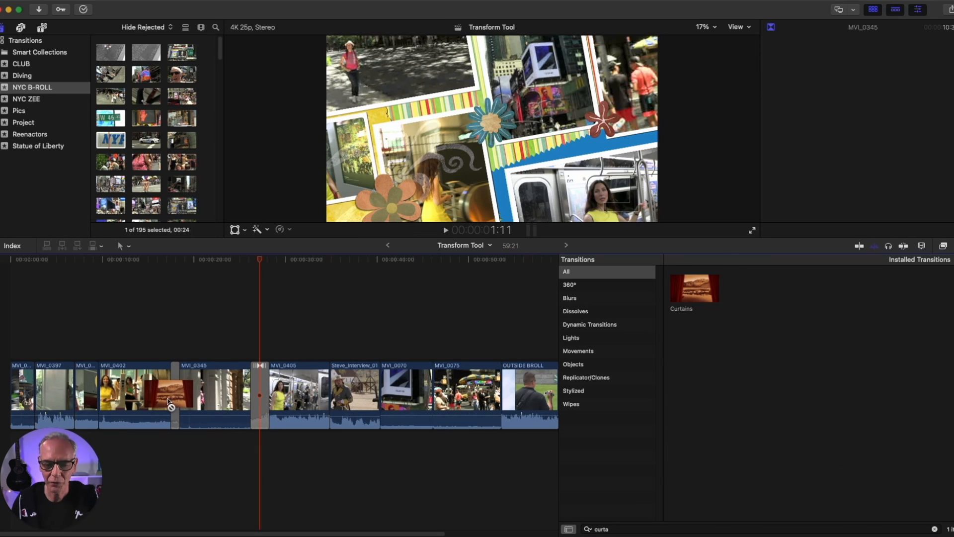
{"action": "left_click_drag", "start_coordinate": [172, 398], "coordinate": [175, 398]}
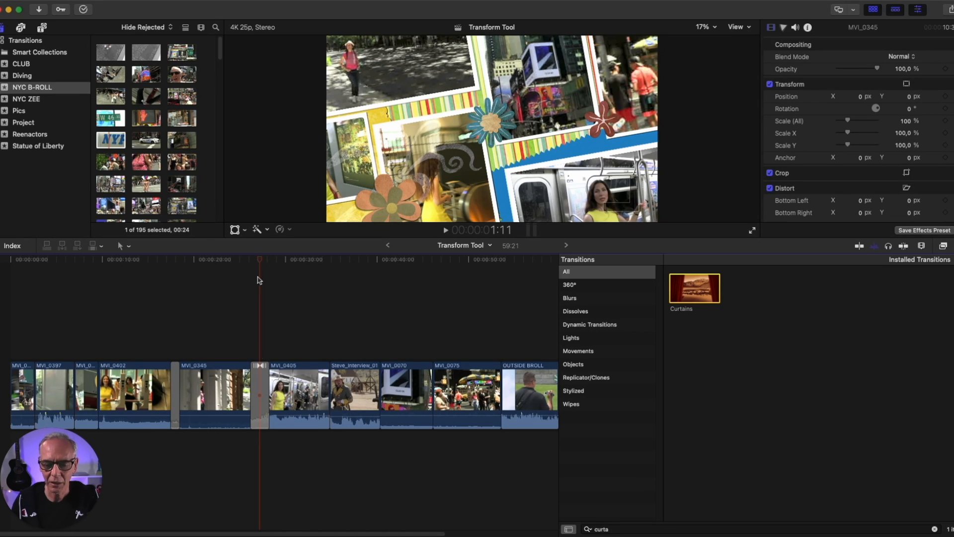
{"action": "left_click", "coordinate": [265, 403]}
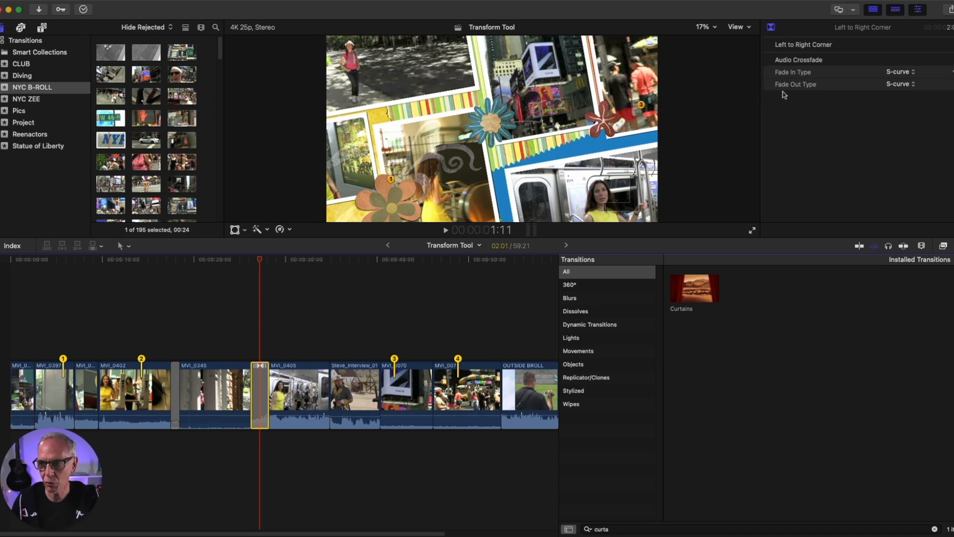
{"action": "left_click_drag", "start_coordinate": [260, 264], "coordinate": [175, 276]}
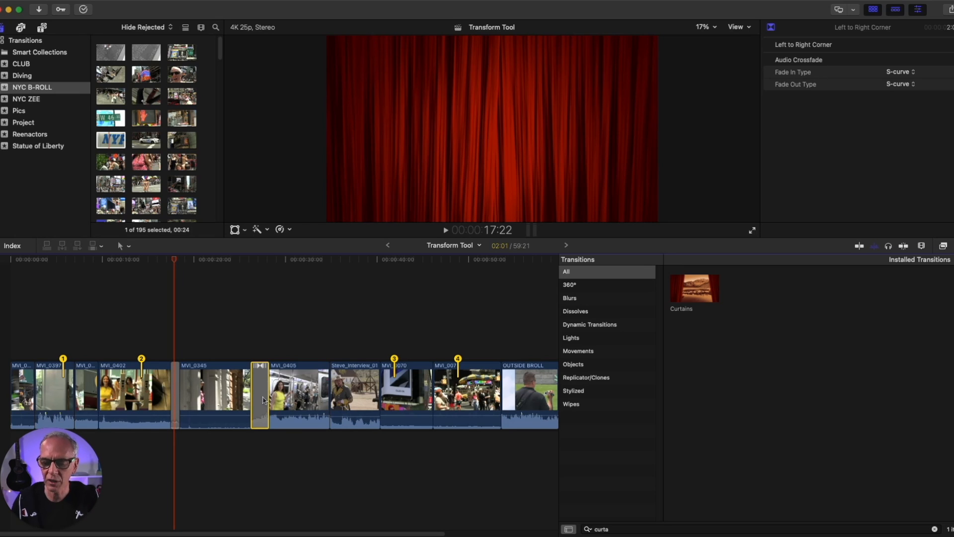
Step: Change the Curtains transition's Curtain Color to green
{"action": "left_click", "coordinate": [177, 400]}
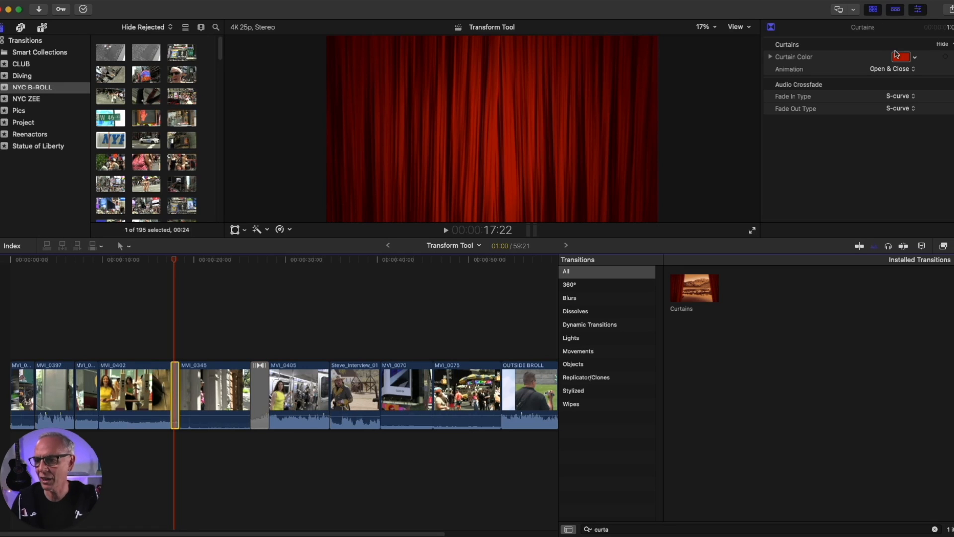
{"action": "left_click", "coordinate": [903, 58]}
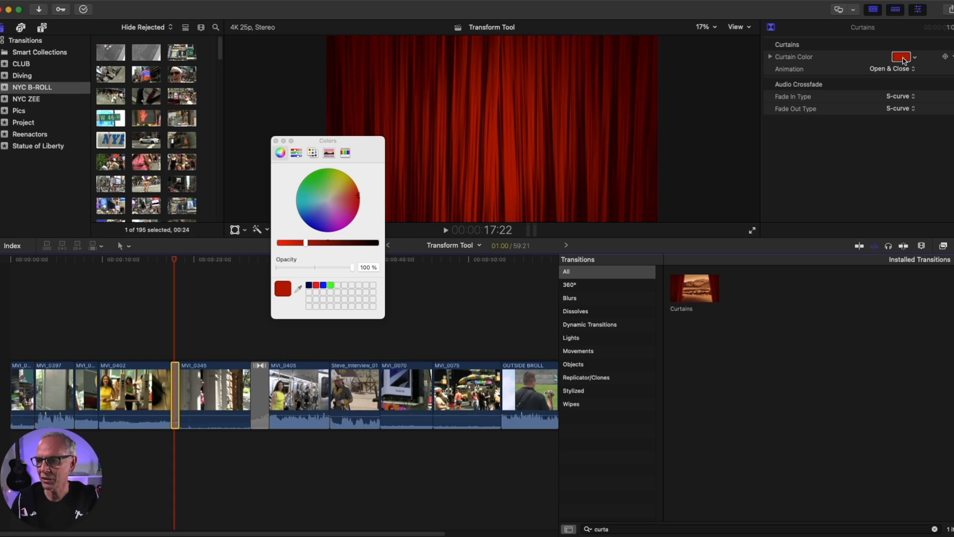
{"action": "left_click", "coordinate": [317, 178]}
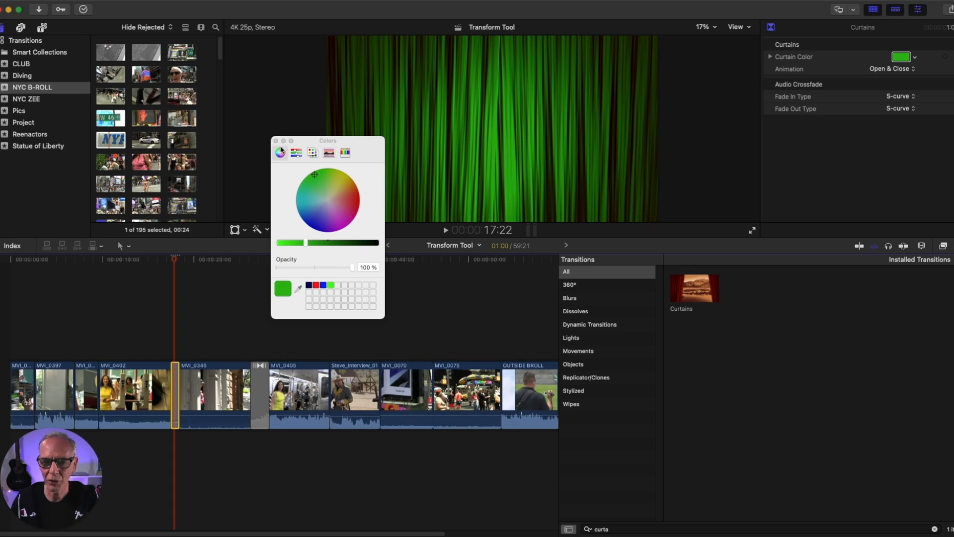
{"action": "left_click", "coordinate": [276, 142]}
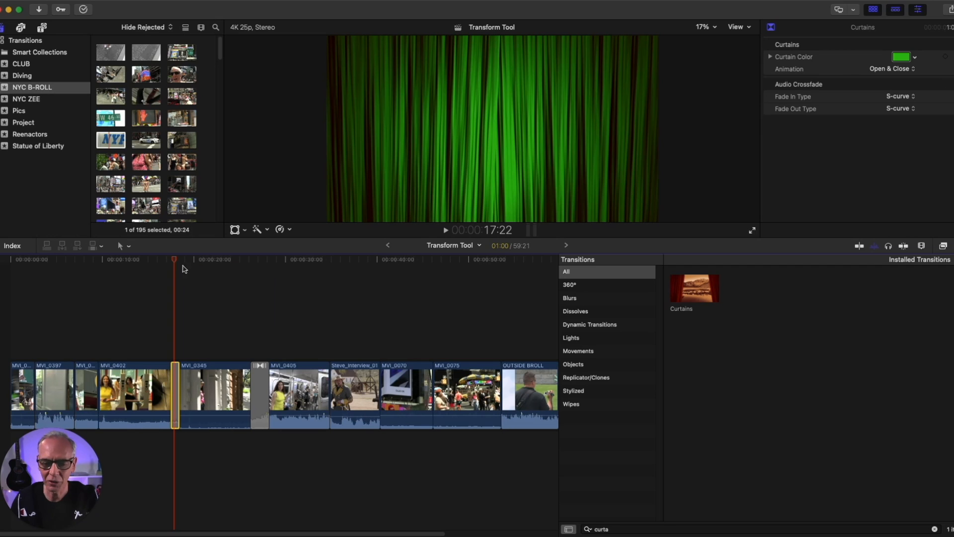
Step: Set the Curtains transition's Animation to Open Only and scrub back to 18:01 to check it
{"action": "left_click_drag", "start_coordinate": [174, 259], "coordinate": [180, 265]}
{"action": "left_click", "coordinate": [890, 69]}
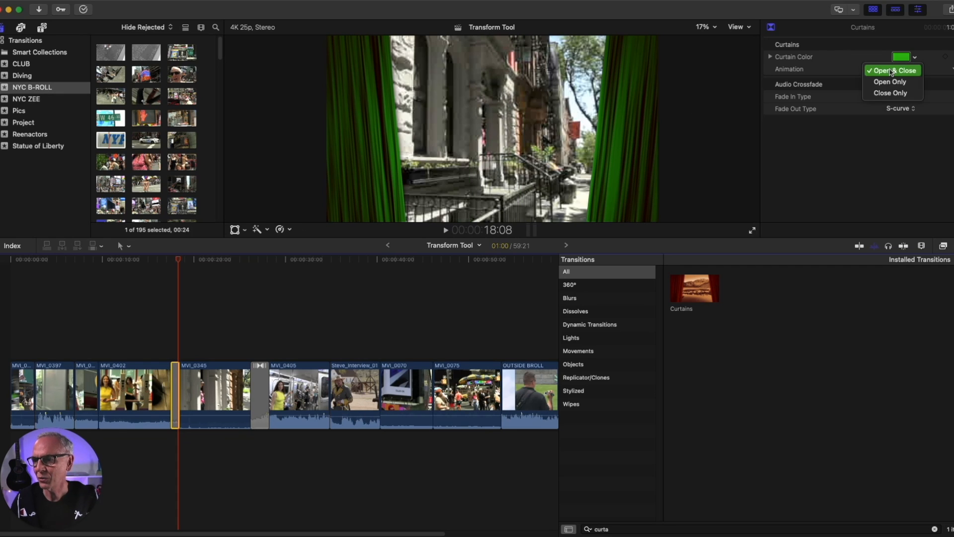
{"action": "left_click", "coordinate": [890, 82]}
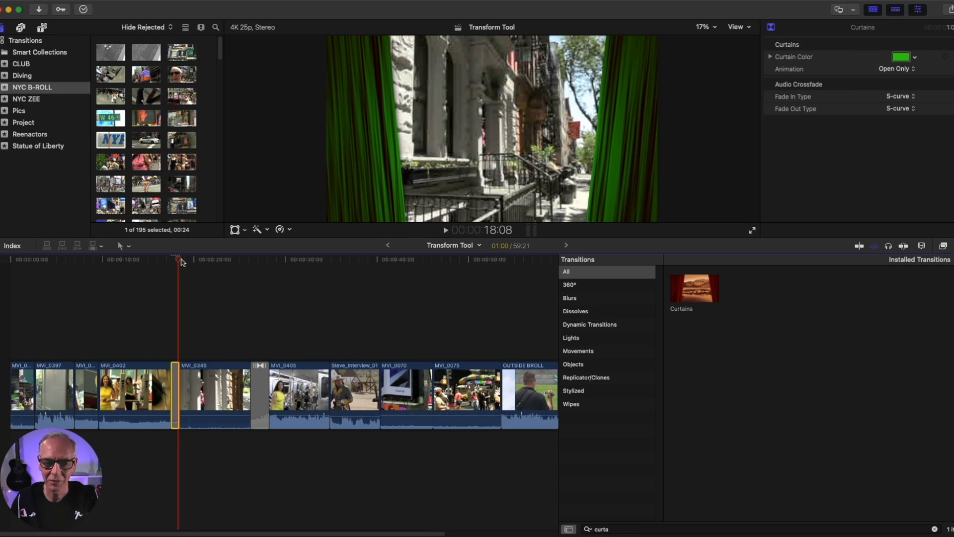
{"action": "left_click_drag", "start_coordinate": [181, 260], "coordinate": [175, 267]}
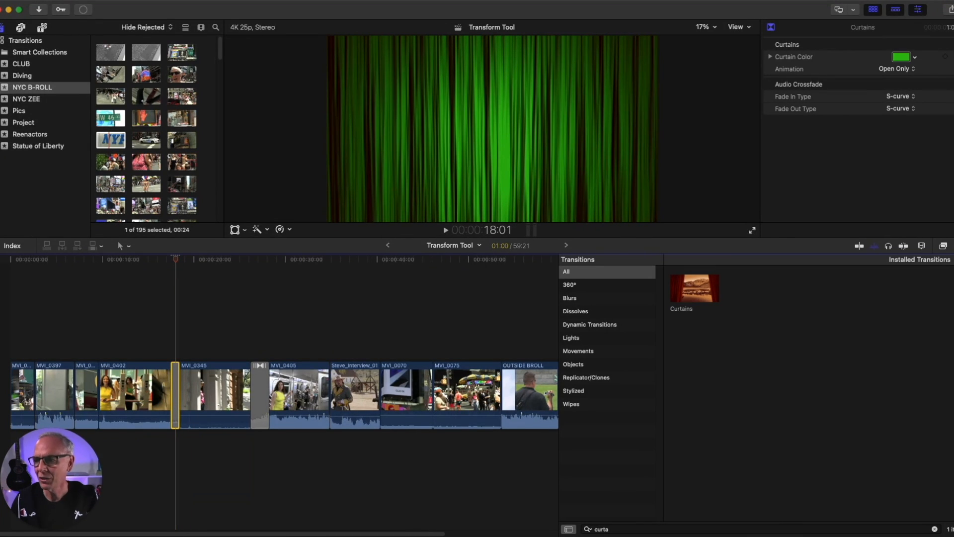
Step: Set the Curtains transition's Animation to Close Only and preview the movement around 18:01
{"action": "left_click", "coordinate": [894, 68]}
{"action": "left_click", "coordinate": [900, 82]}
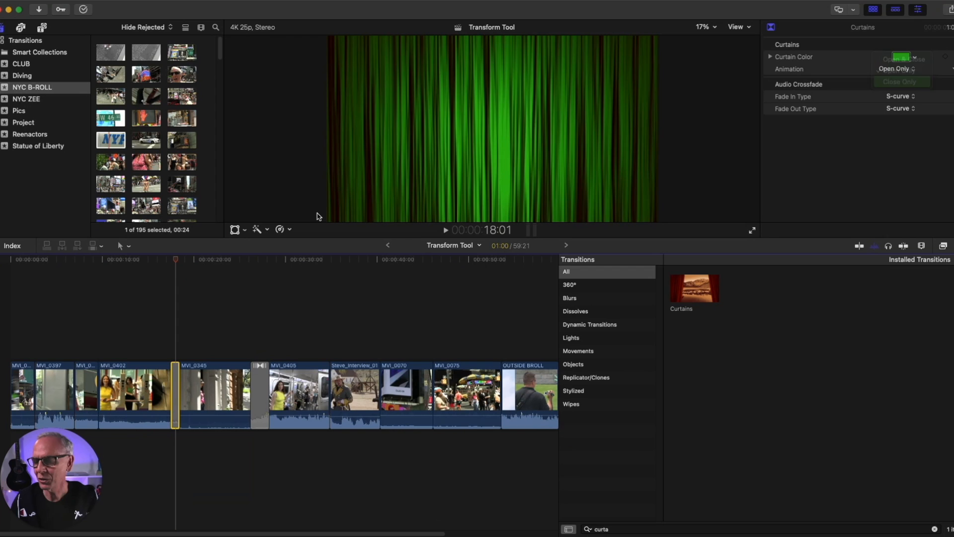
{"action": "mouse_move", "coordinate": [178, 263]}
{"action": "left_mouse_down"}
{"action": "mouse_move", "coordinate": [168, 265]}
{"action": "mouse_move", "coordinate": [187, 270]}
{"action": "mouse_move", "coordinate": [177, 267]}
{"action": "left_mouse_up"}
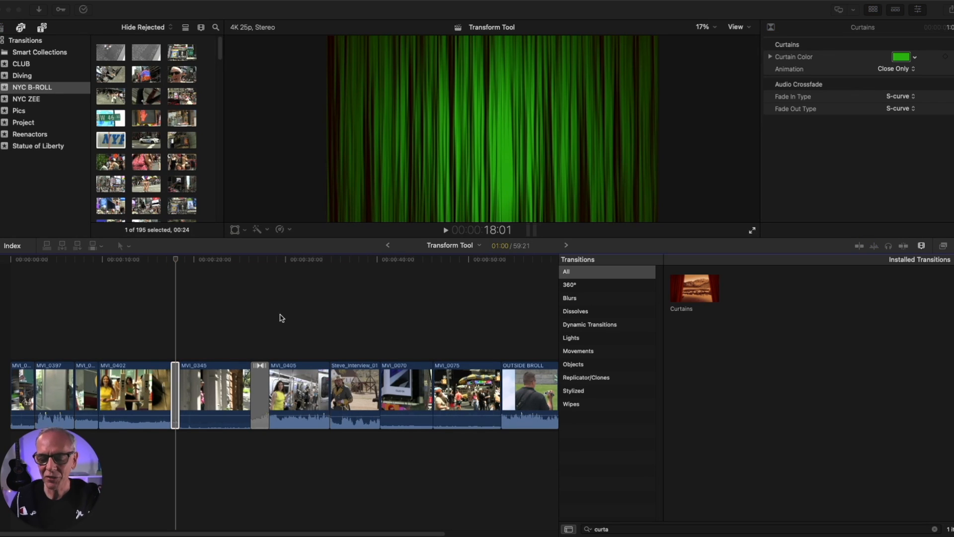
Step: Open the transition between MVI_0345 and MVI_0405 in the Precision Editor and shorten it to roughly two thirds of its length
{"action": "left_click", "coordinate": [264, 396]}
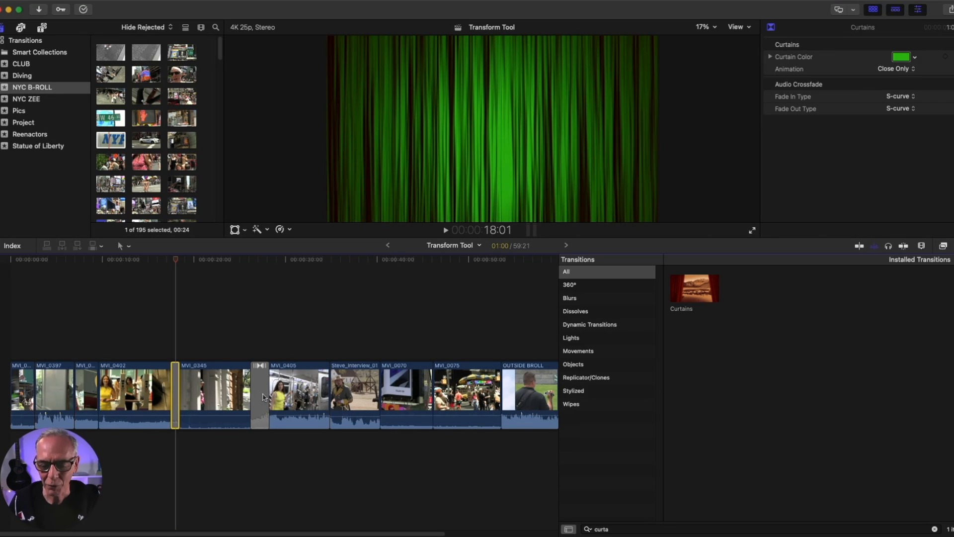
{"action": "left_click", "coordinate": [264, 396]}
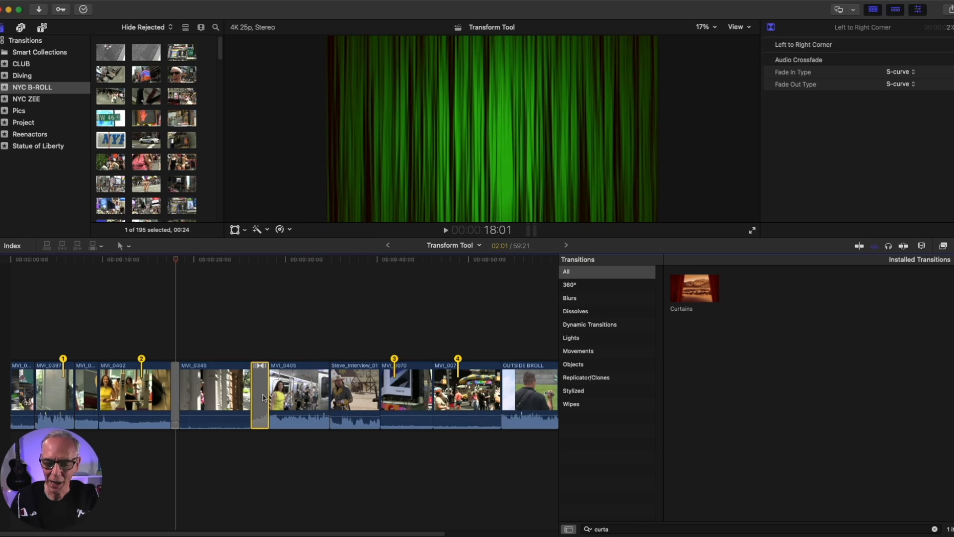
{"action": "double_click", "coordinate": [262, 398]}
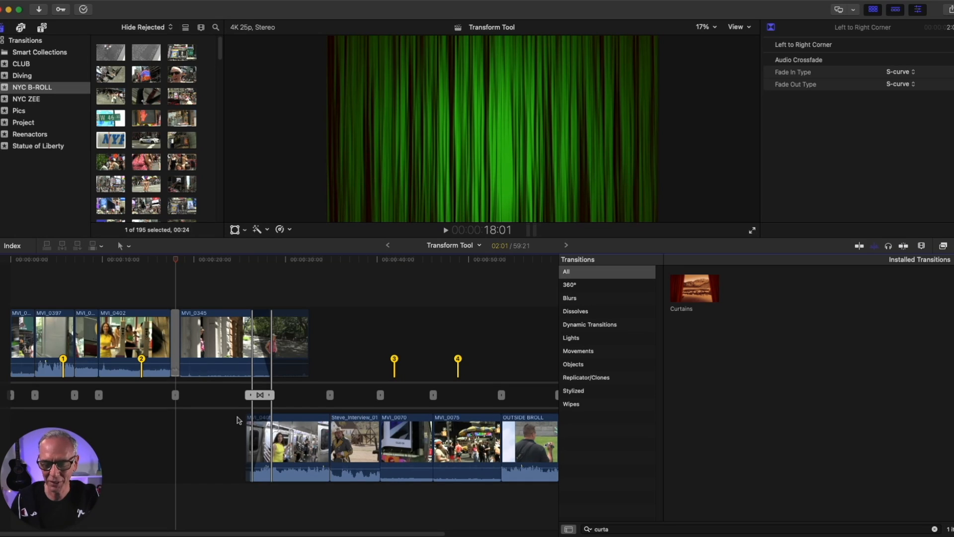
{"action": "key", "text": "super+Tab"}
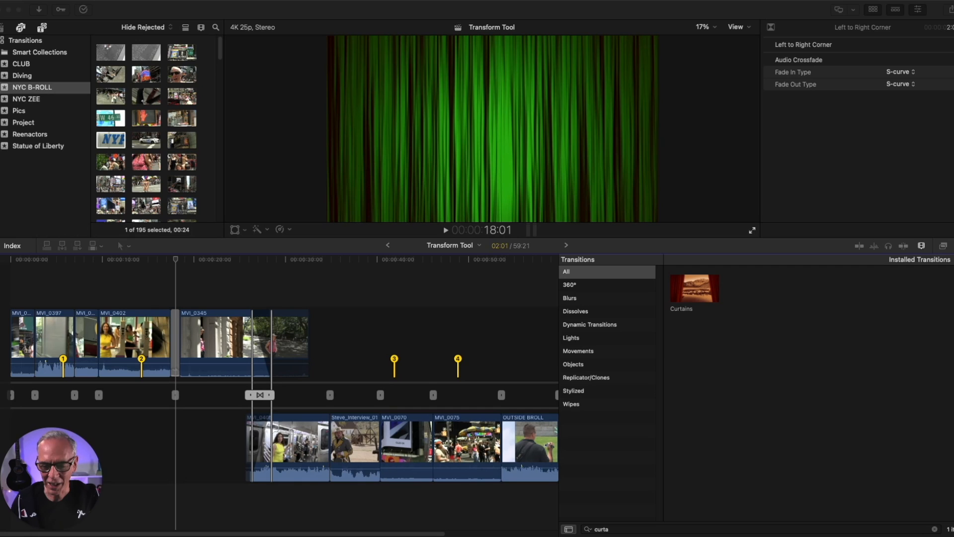
{"action": "key", "text": "super+Tab"}
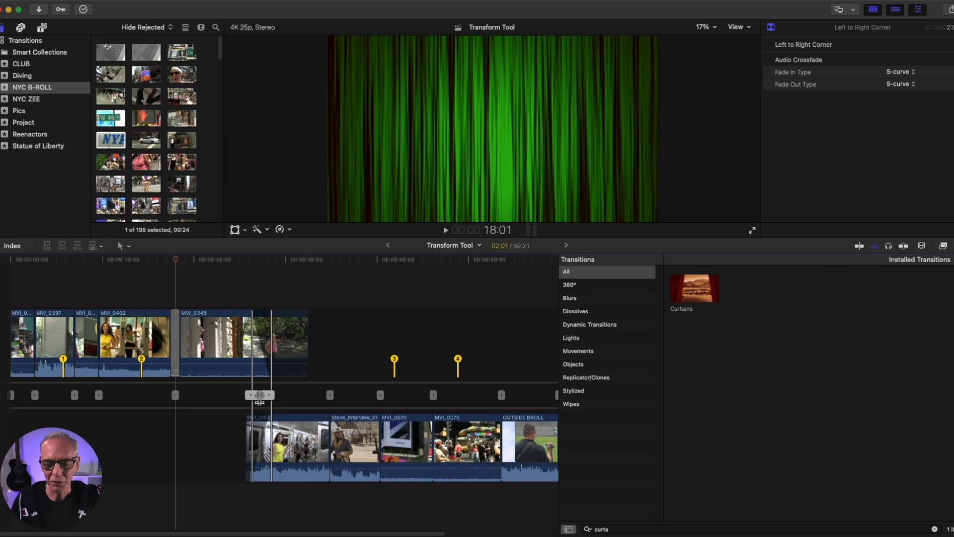
{"action": "scroll", "coordinate": [264, 404], "scroll_direction": "right", "scroll_amount": 1}
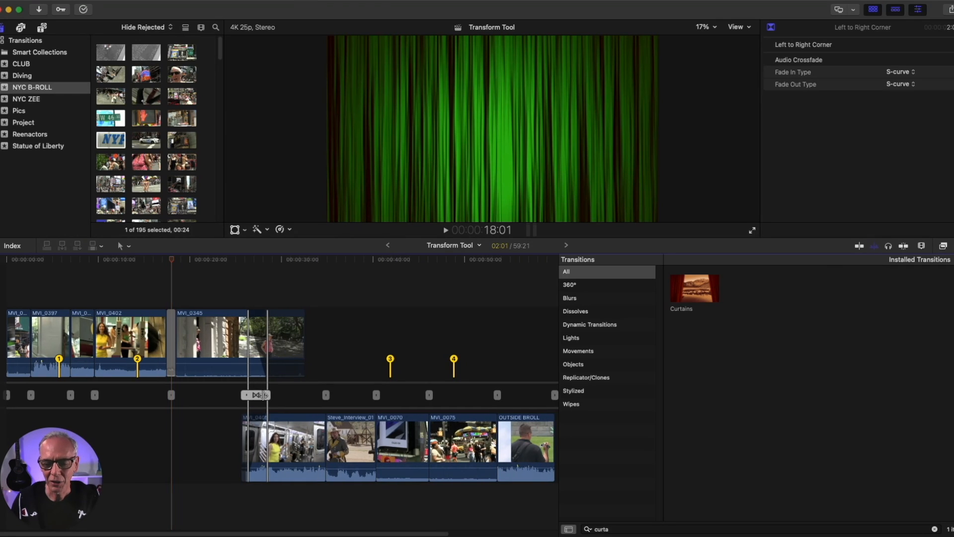
{"action": "left_click_drag", "start_coordinate": [268, 396], "coordinate": [257, 396]}
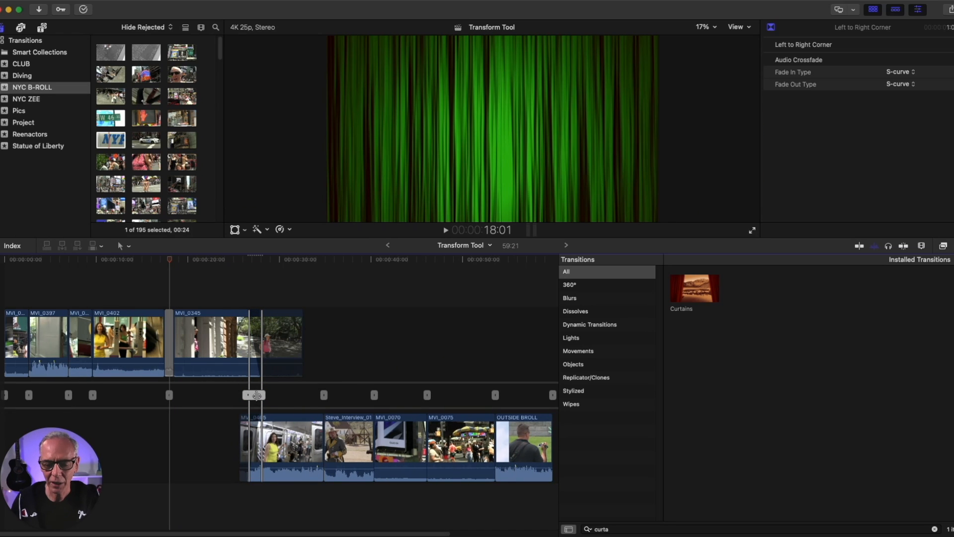
{"action": "scroll", "coordinate": [264, 399], "scroll_direction": "right", "scroll_amount": 1}
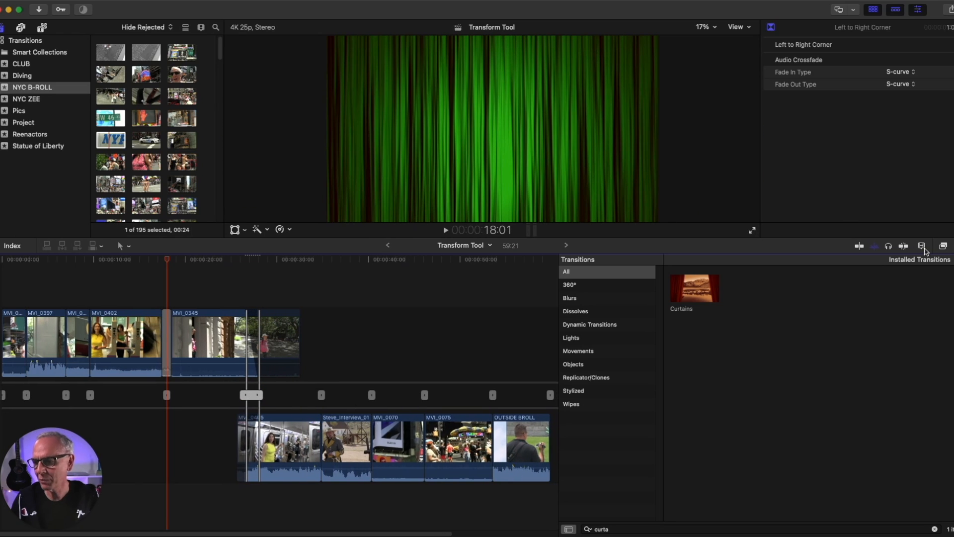
Step: Trim about 14 frames off the start of MVI_0405 in the Precision Editor
{"action": "left_click", "coordinate": [922, 246]}
{"action": "left_click_drag", "start_coordinate": [899, 272], "coordinate": [909, 272]}
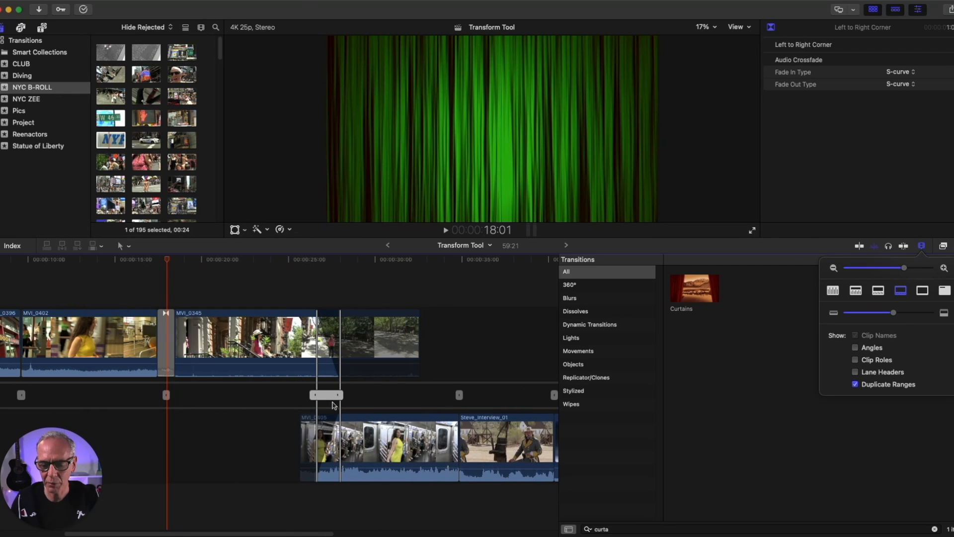
{"action": "mouse_move", "coordinate": [329, 396]}
{"action": "left_mouse_down"}
{"action": "mouse_move", "coordinate": [340, 396]}
{"action": "mouse_move", "coordinate": [318, 396]}
{"action": "mouse_move", "coordinate": [338, 396]}
{"action": "mouse_move", "coordinate": [326, 396]}
{"action": "left_mouse_up"}
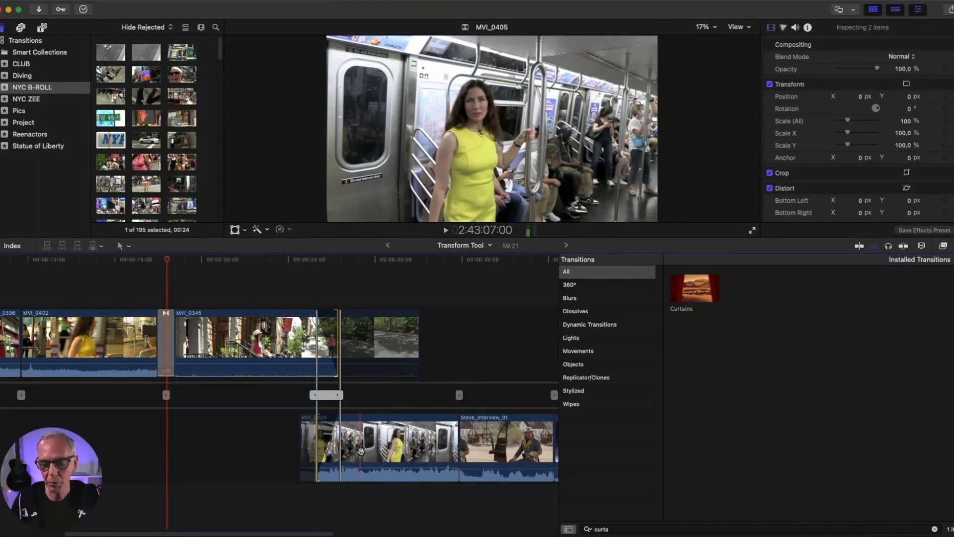
{"action": "mouse_move", "coordinate": [361, 450]}
{"action": "left_mouse_down"}
{"action": "mouse_move", "coordinate": [375, 452]}
{"action": "mouse_move", "coordinate": [344, 452]}
{"action": "mouse_move", "coordinate": [375, 452]}
{"action": "mouse_move", "coordinate": [337, 452]}
{"action": "mouse_move", "coordinate": [375, 453]}
{"action": "mouse_move", "coordinate": [343, 454]}
{"action": "mouse_move", "coordinate": [351, 453]}
{"action": "left_mouse_up"}
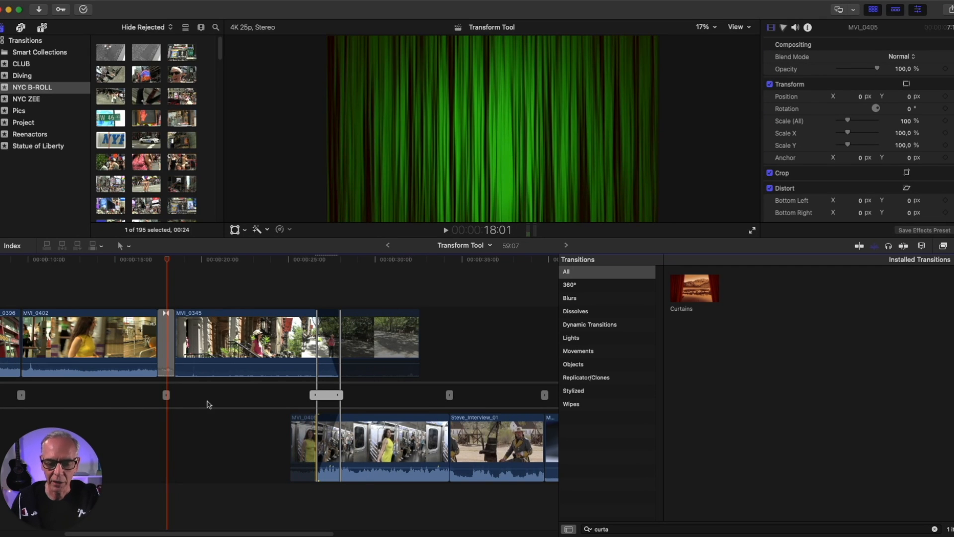
Step: Trim about 1 second 18 frames off the start of MVI_0345 at the Curtains transition, and close the Precision Editor
{"action": "left_click_drag", "start_coordinate": [184, 353], "coordinate": [148, 458]}
{"action": "left_click_drag", "start_coordinate": [244, 450], "coordinate": [230, 449]}
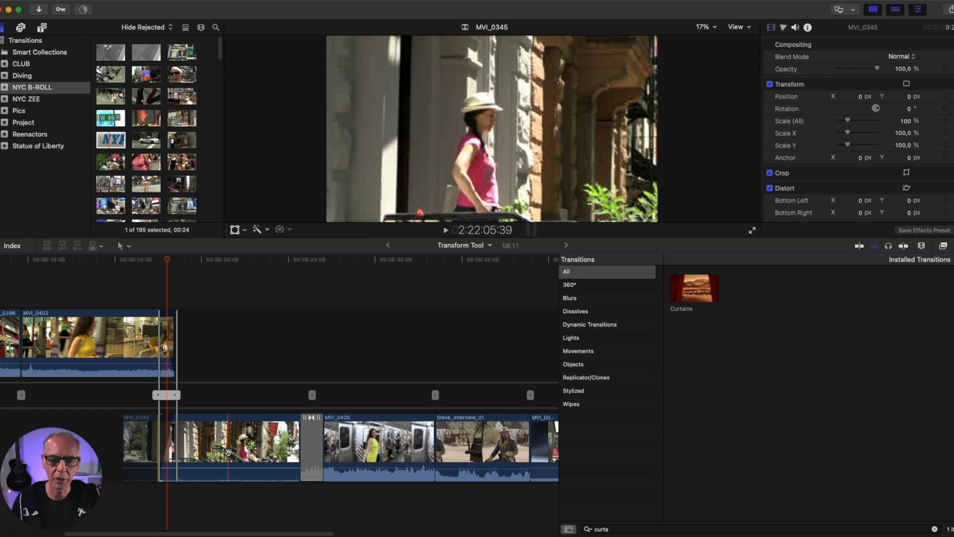
{"action": "left_click_drag", "start_coordinate": [228, 452], "coordinate": [223, 454]}
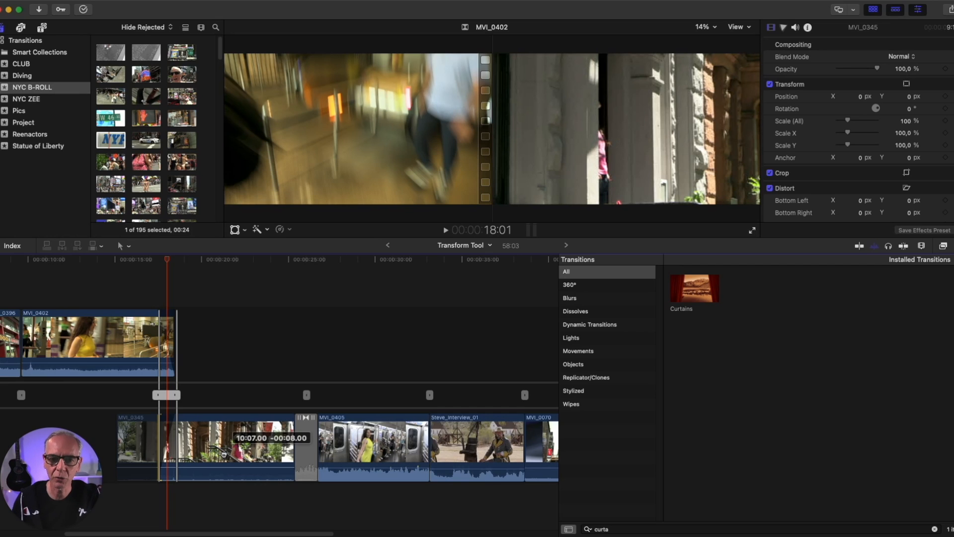
{"action": "left_click_drag", "start_coordinate": [224, 453], "coordinate": [216, 451]}
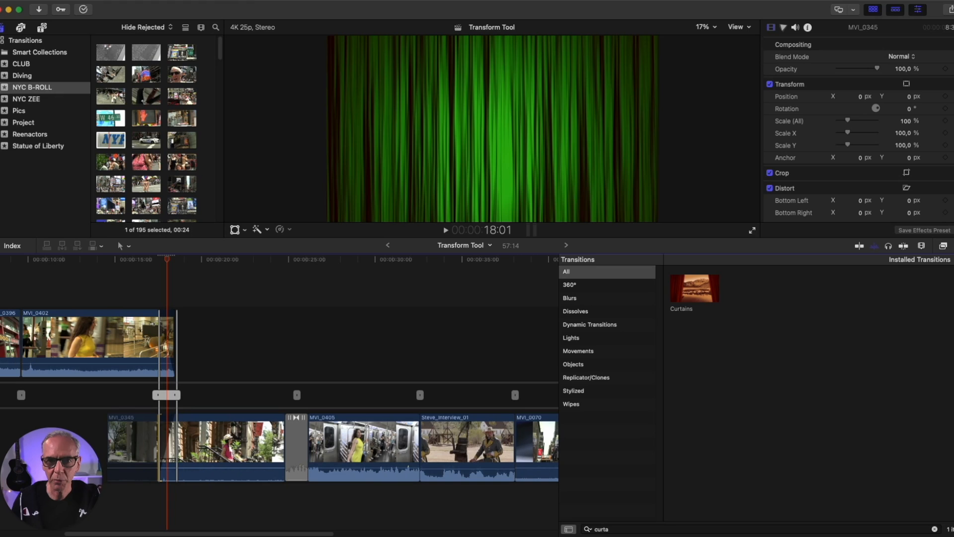
{"action": "left_click", "coordinate": [222, 1]}
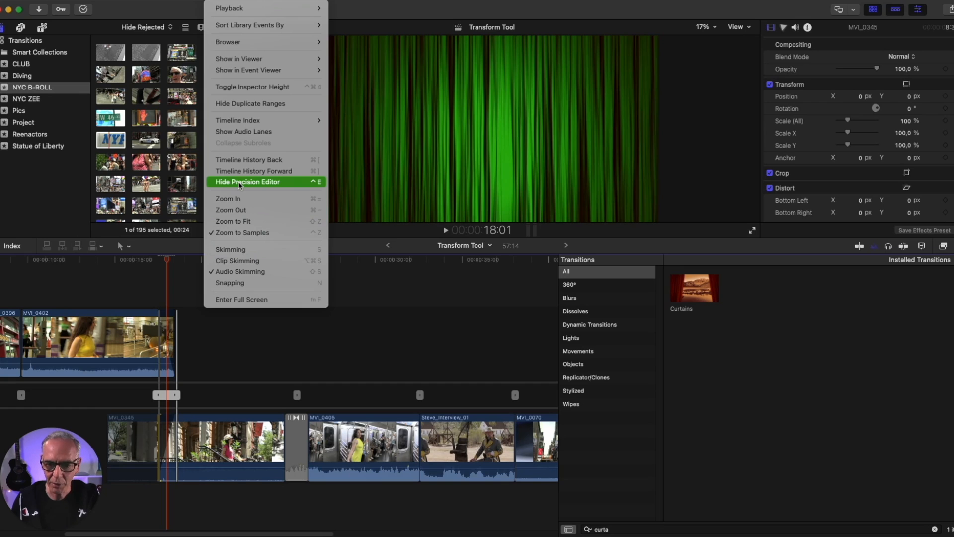
{"action": "left_click", "coordinate": [239, 183]}
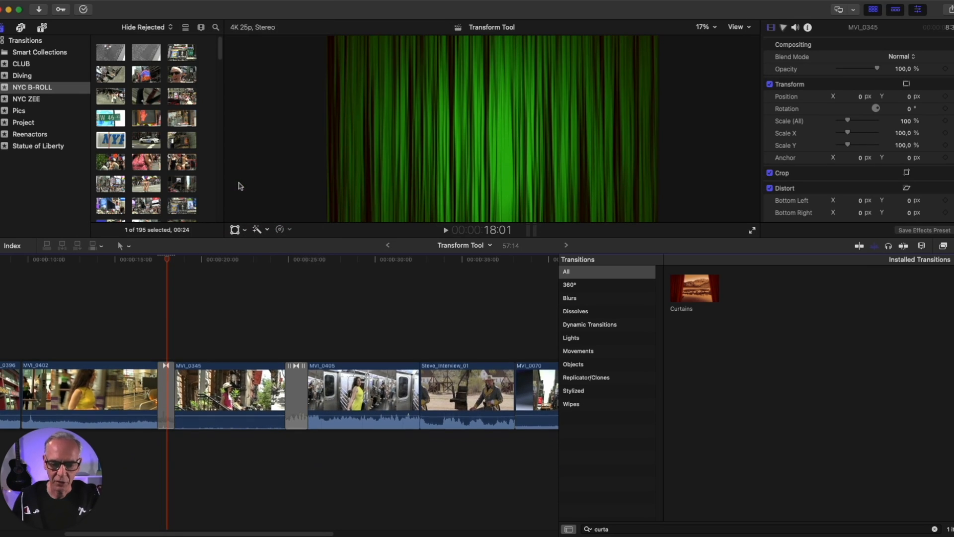